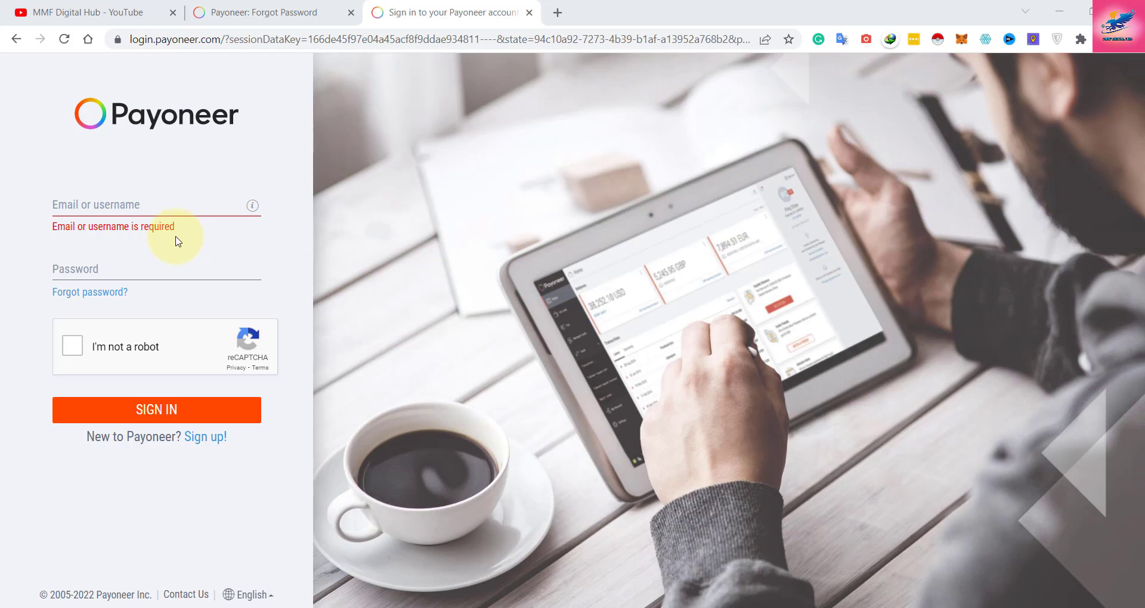
Search Google for 'payoneer' from the address bar.
left_click(95, 202)
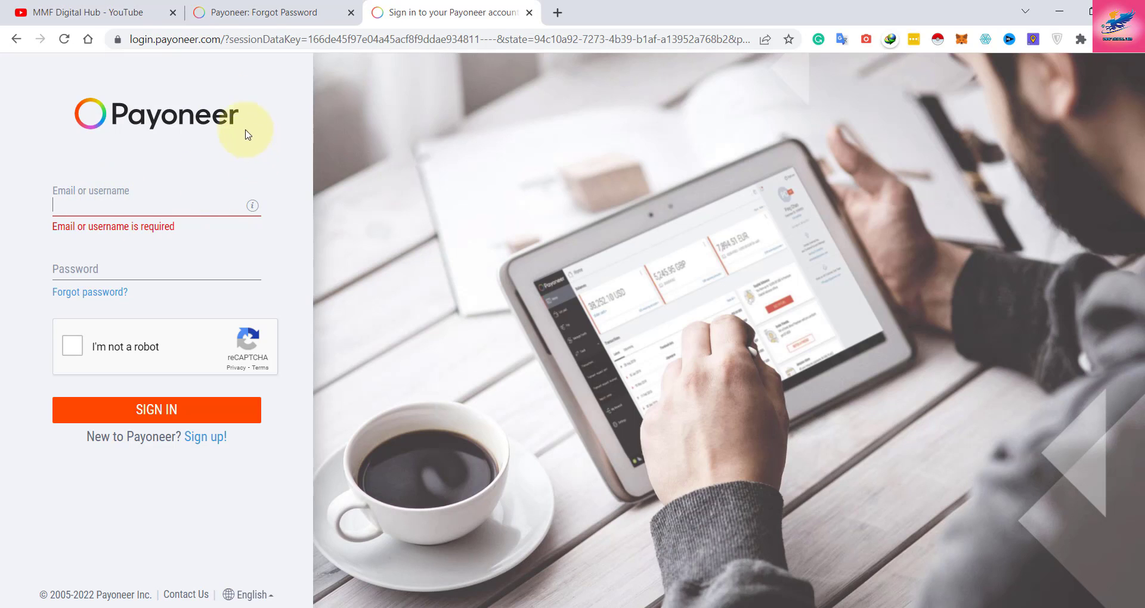
left_click(189, 40)
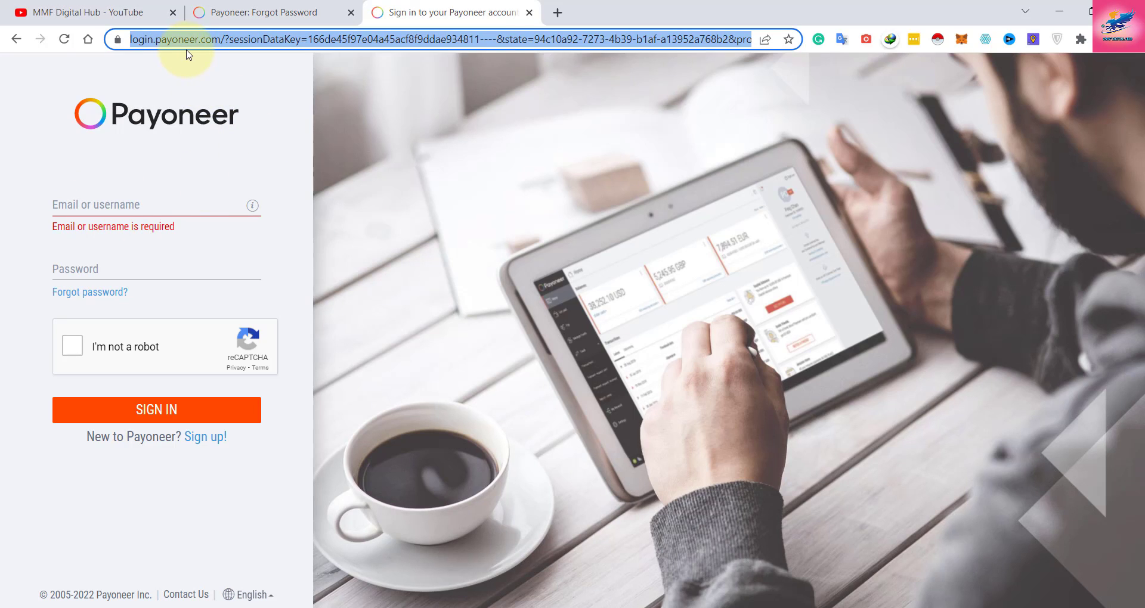
type("pay")
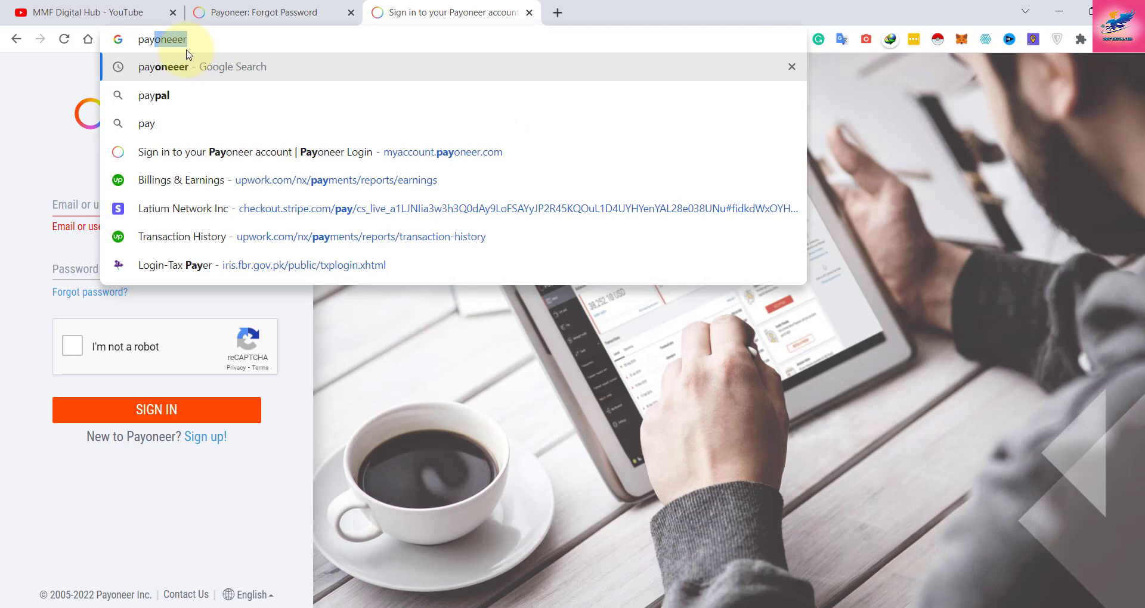
type("oneer")
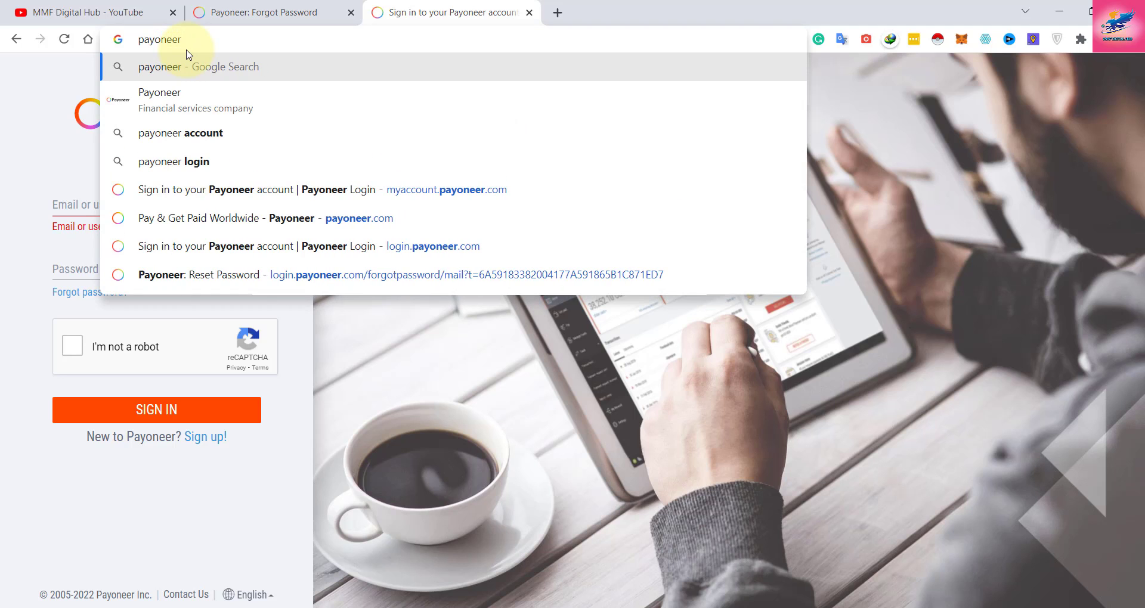
key("Return")
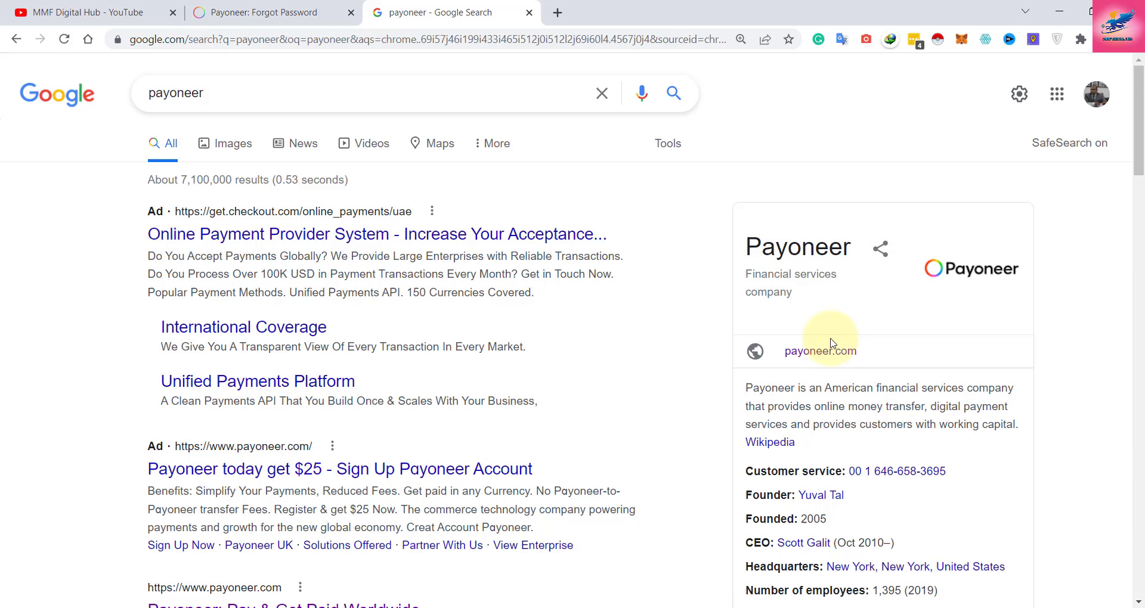
Open payoneer.com from the knowledge panel, check its URL, and look over the home page.
left_click(821, 354)
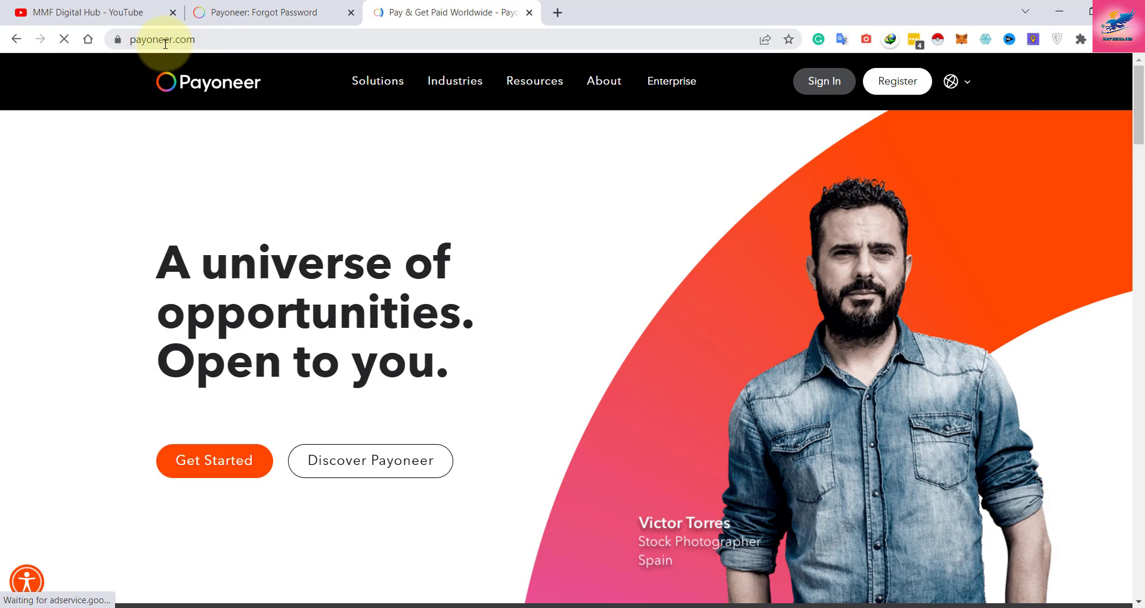
left_click(166, 42)
left_click(221, 39)
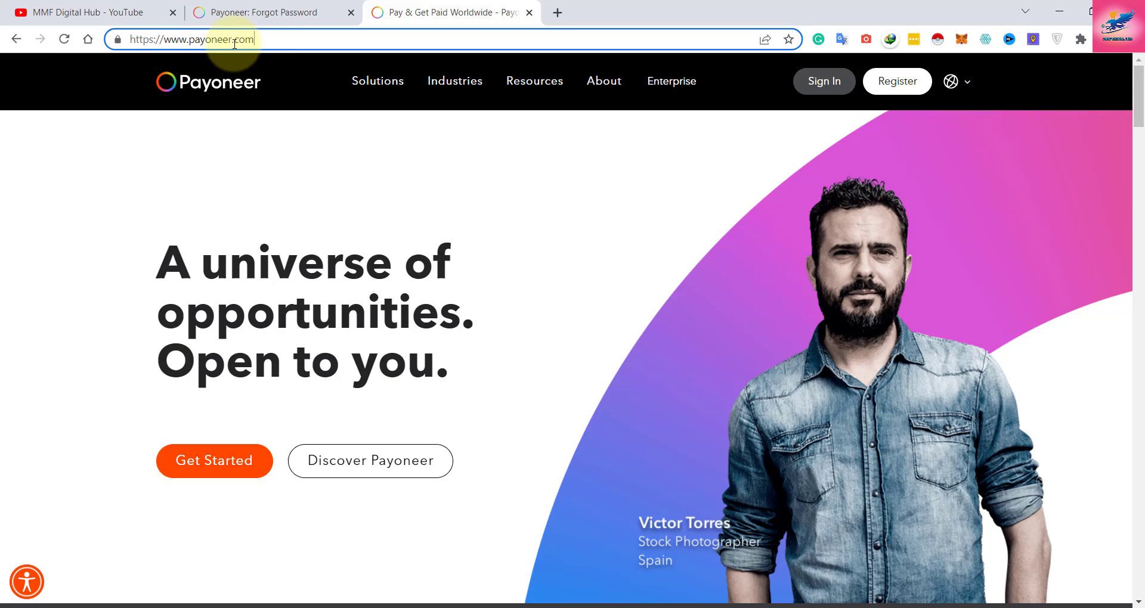
left_click(65, 182)
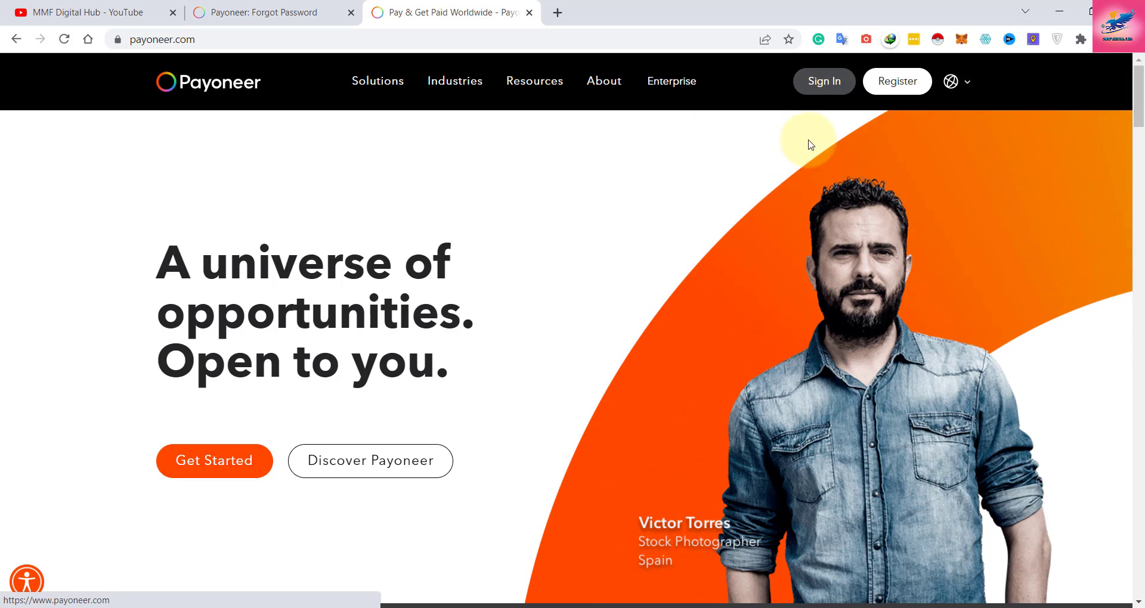
scroll(412, 280, "down", 5)
scroll(416, 291, "up", 5)
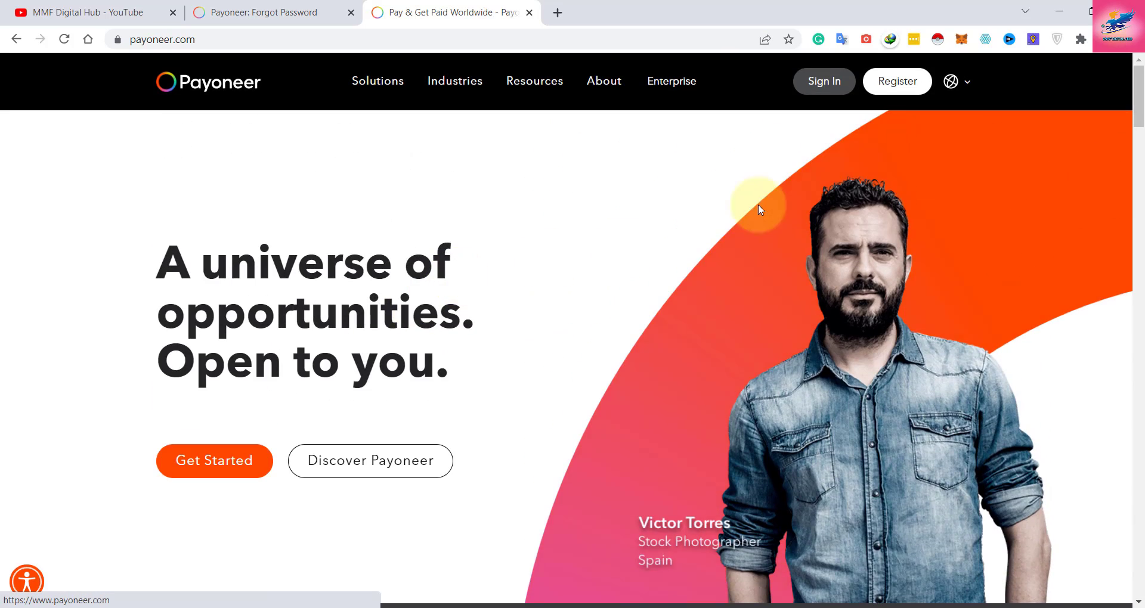
Register as a freelancer, agency or service provider with 'Not doing cross border business' volume.
left_click(901, 87)
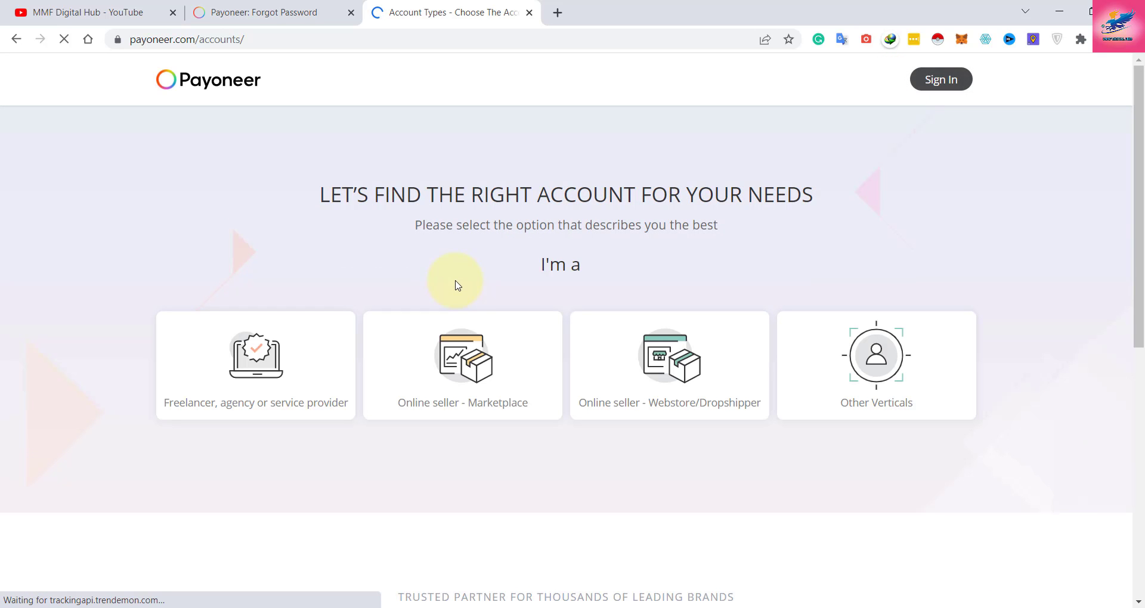
left_click(231, 396)
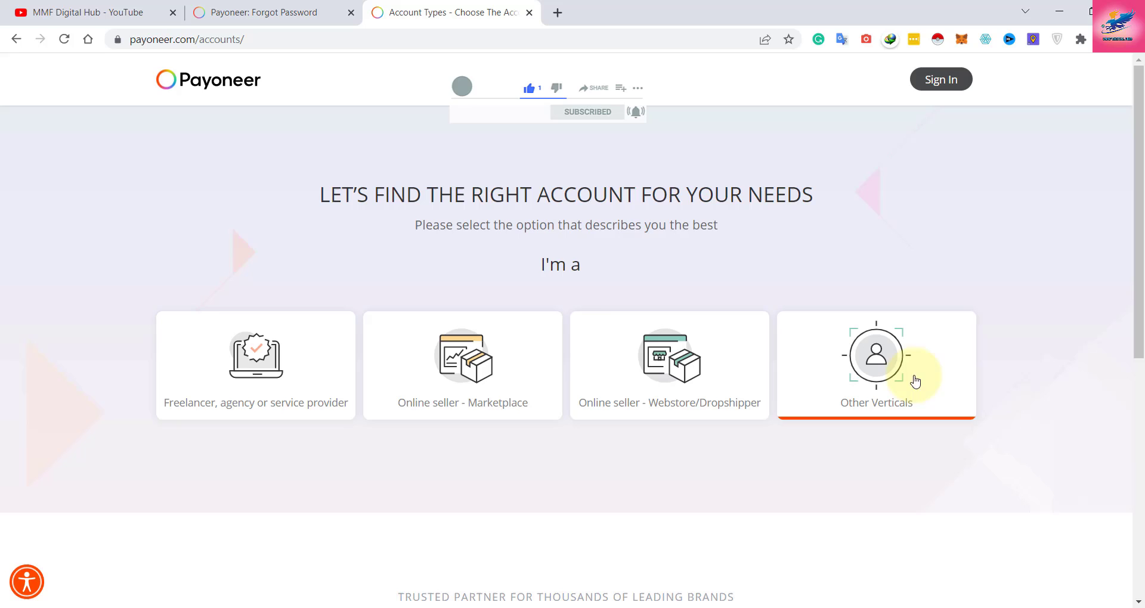
left_click(245, 373)
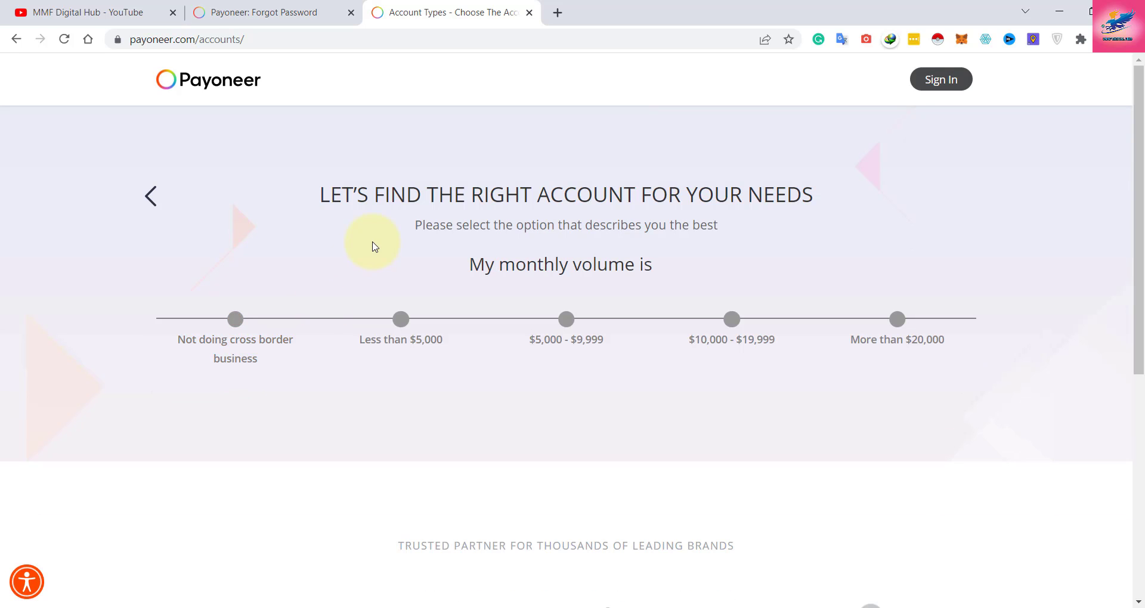
left_click(267, 355)
scroll(233, 369, "down", 2)
scroll(276, 340, "up", 2)
left_click(236, 320)
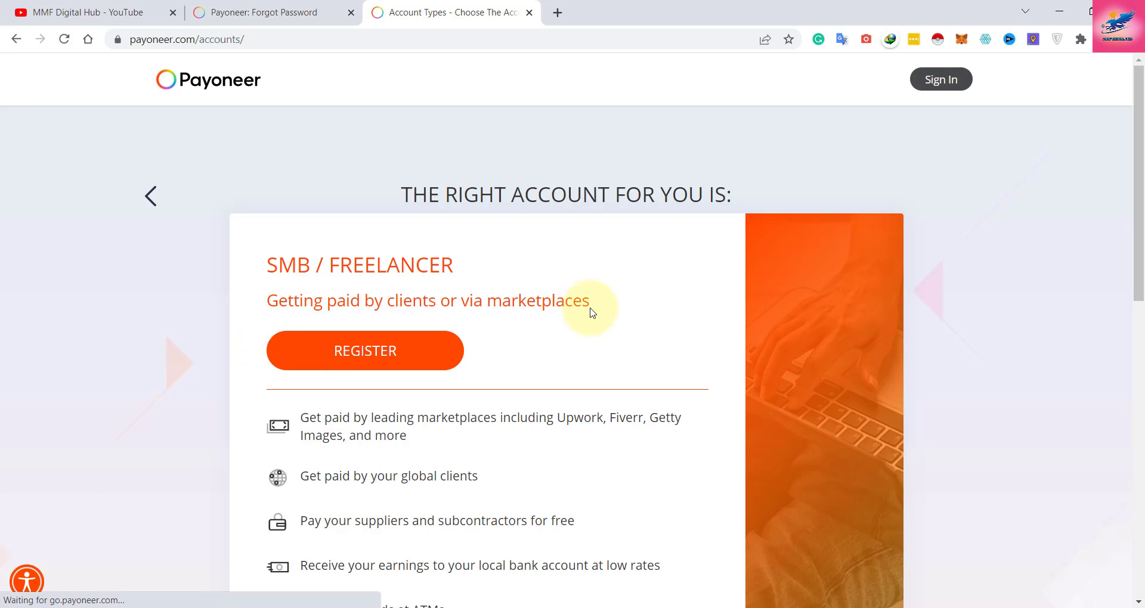
Start the SMB / Freelancer registration and switch the Arabic sign-up page to English.
left_click(364, 353)
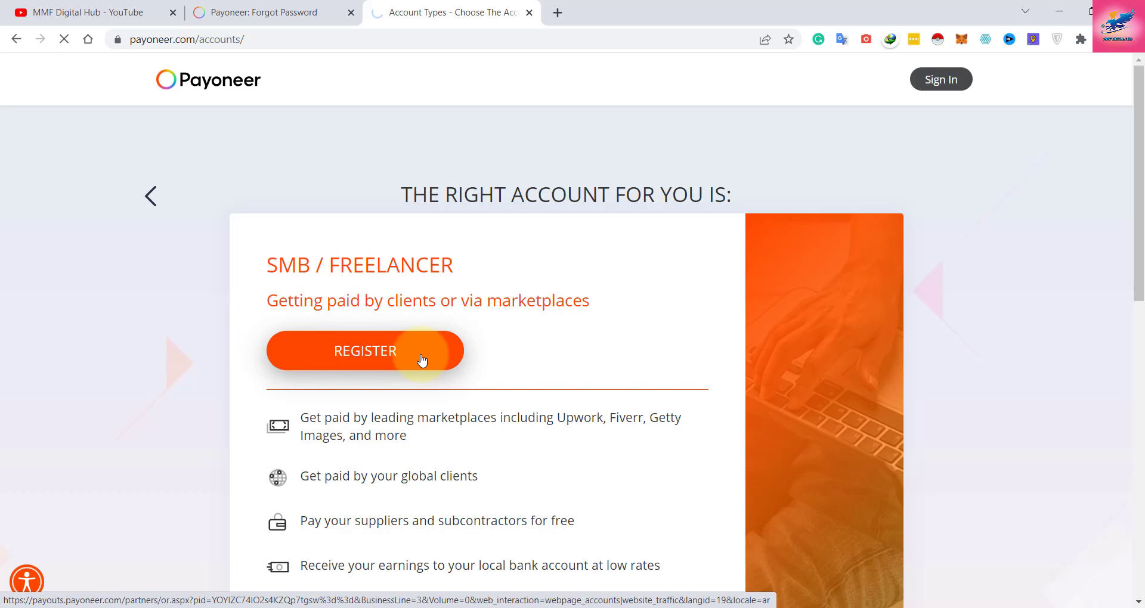
scroll(428, 352, "down", 2)
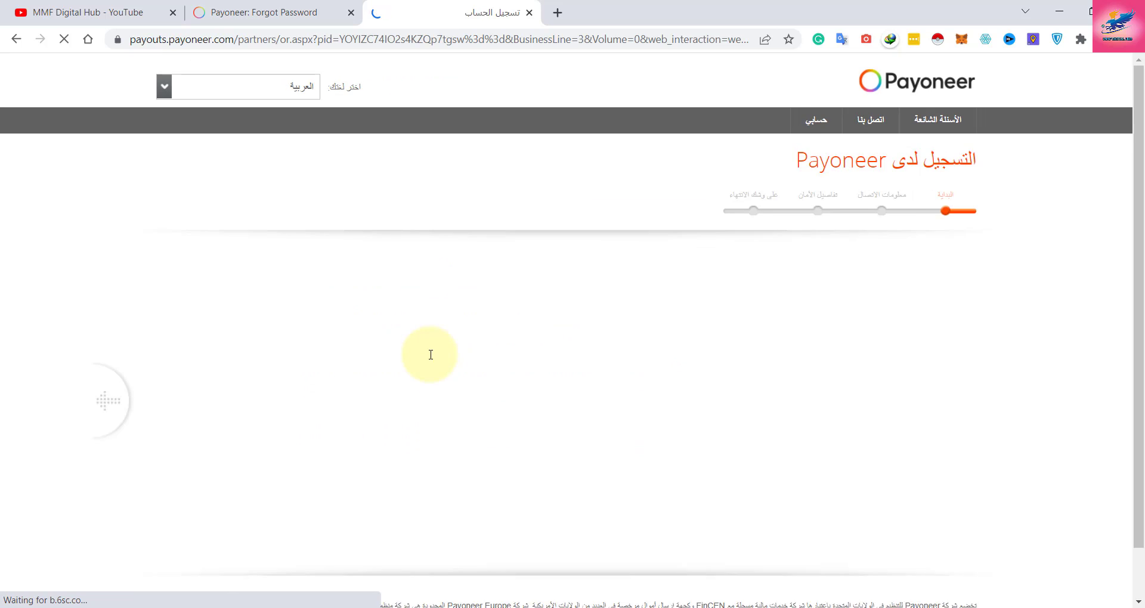
left_click(681, 67)
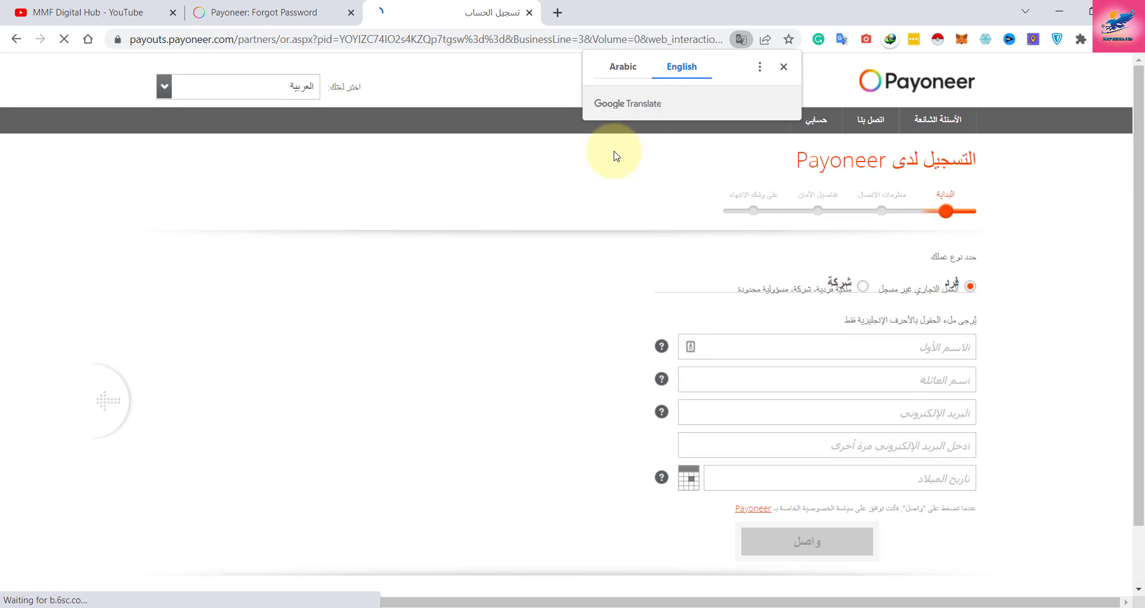
left_click(164, 86)
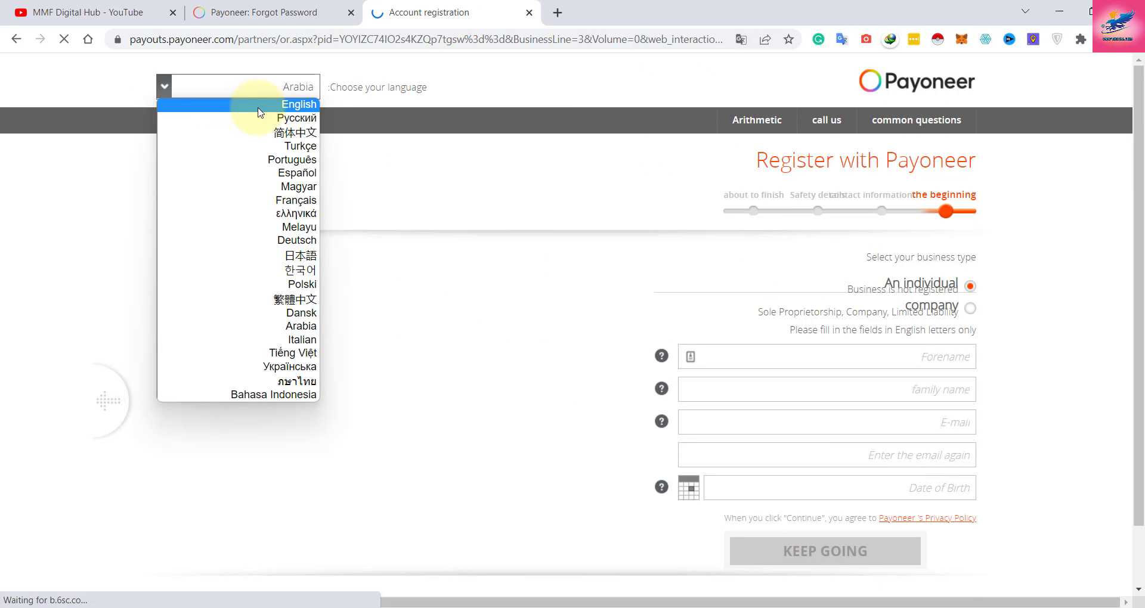
left_click(292, 105)
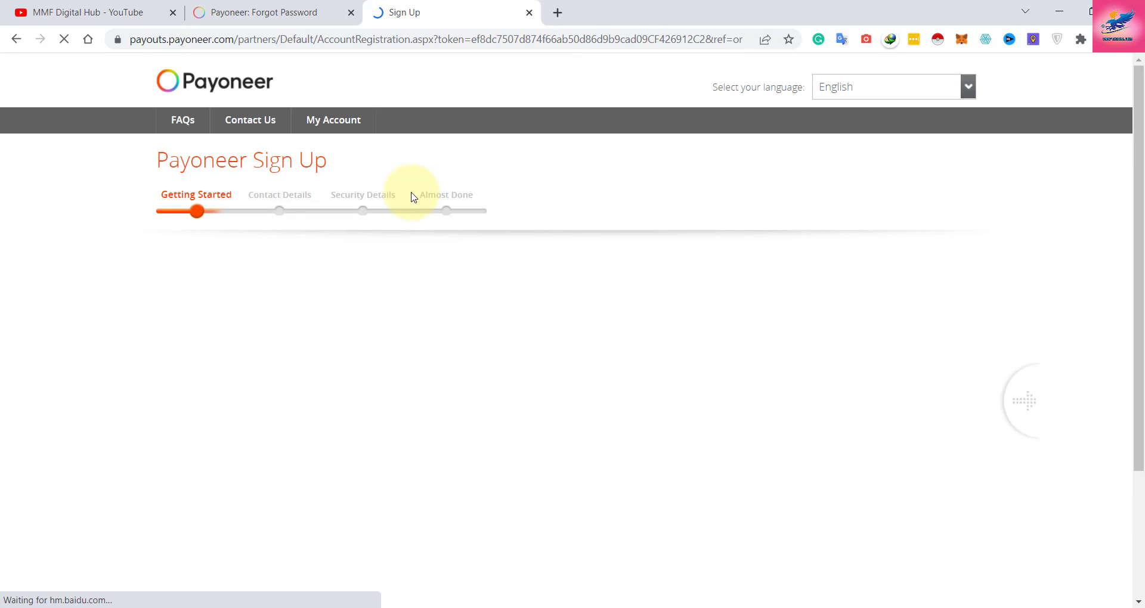
scroll(65, 218, "down", 1)
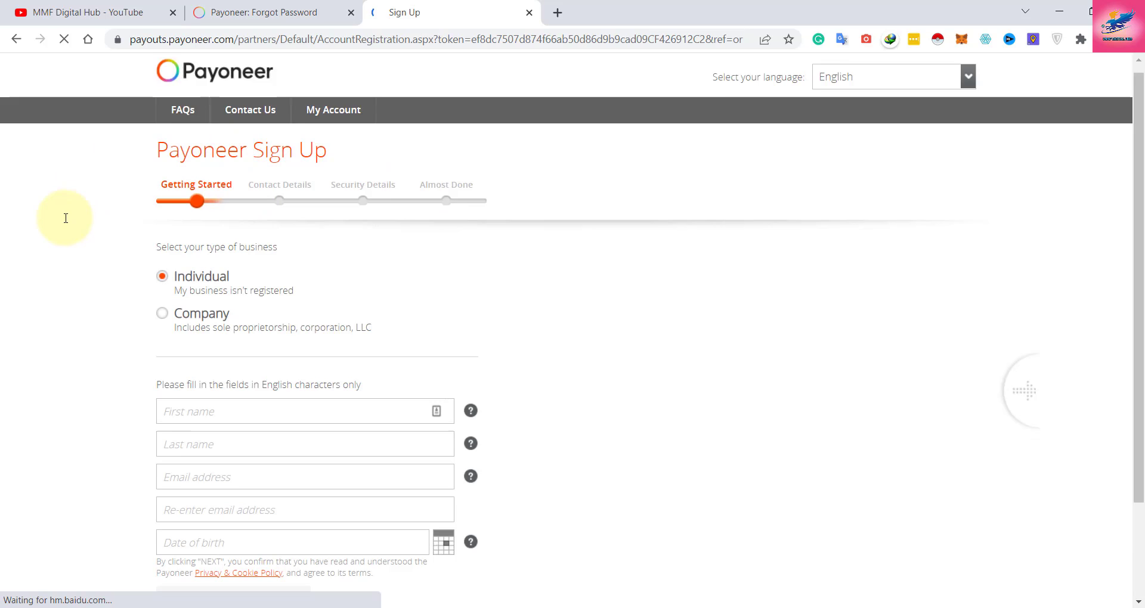
scroll(66, 218, "down", 1)
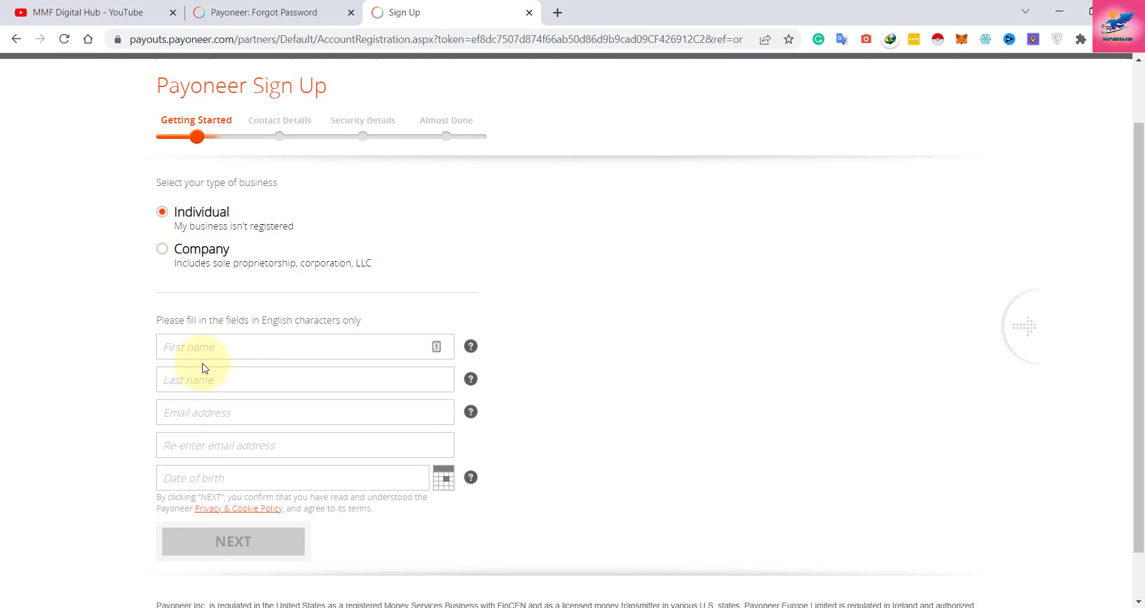
Fill the name and email fields with test entries, typing 'sfda' as the confirmation email.
left_click(246, 342)
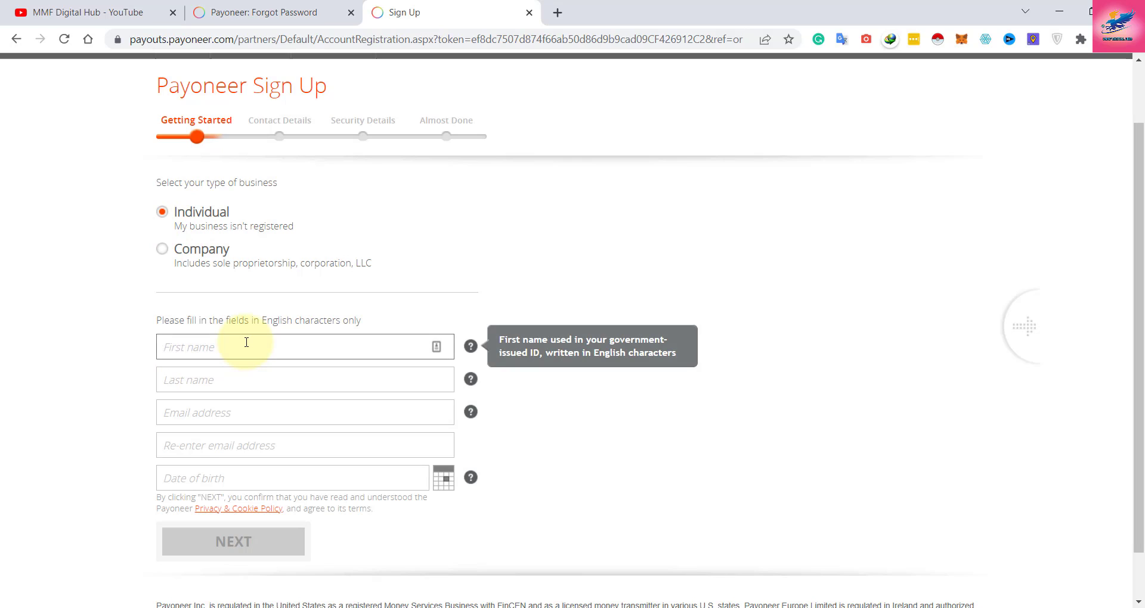
key("Tab")
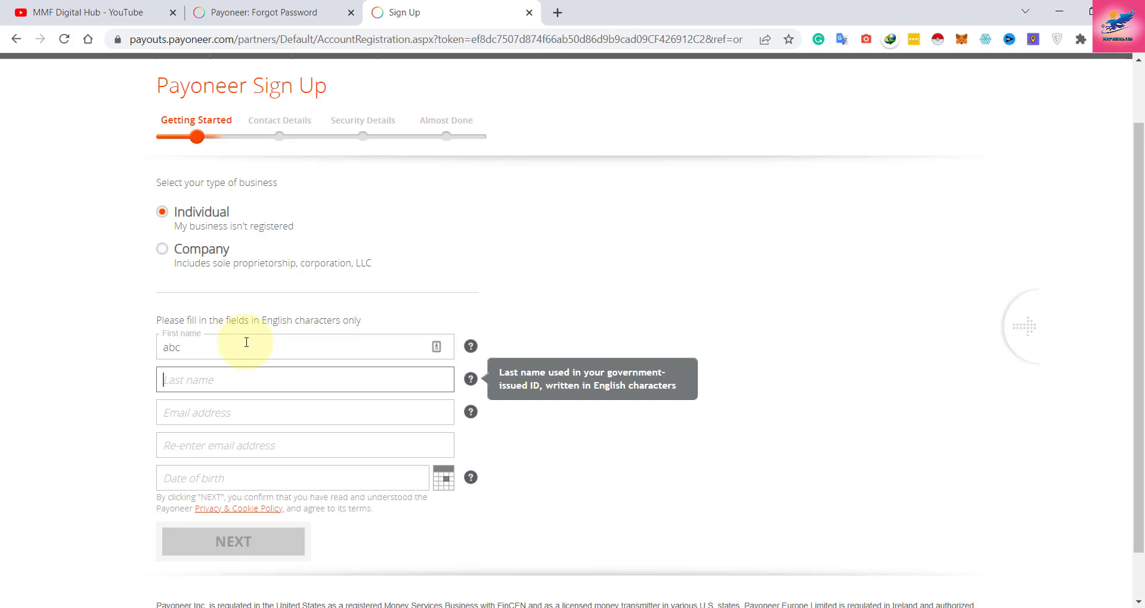
key("Tab")
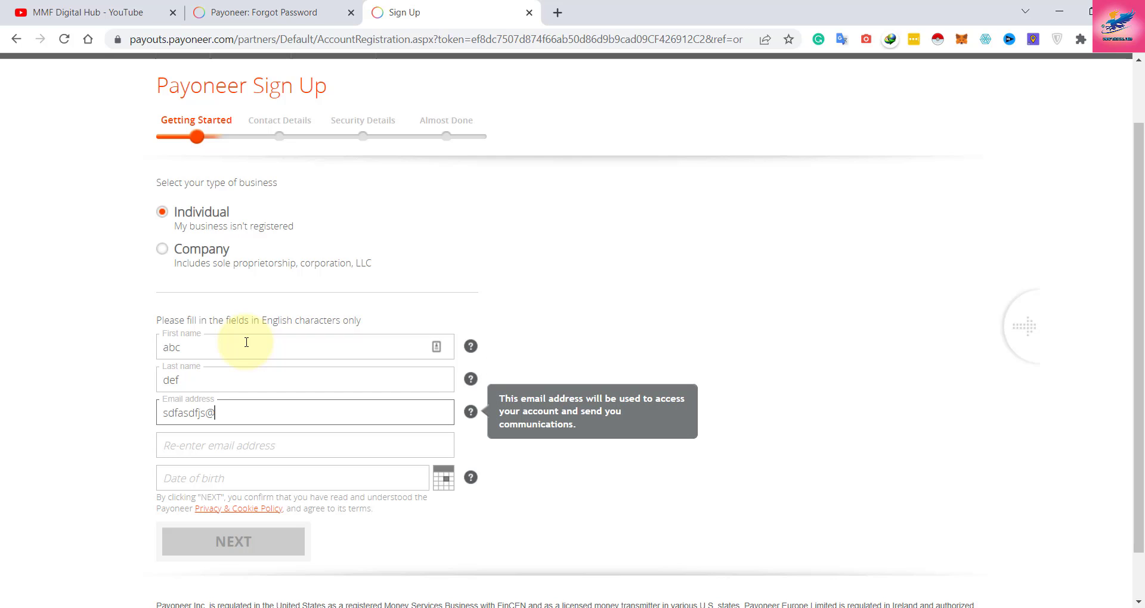
key("Tab")
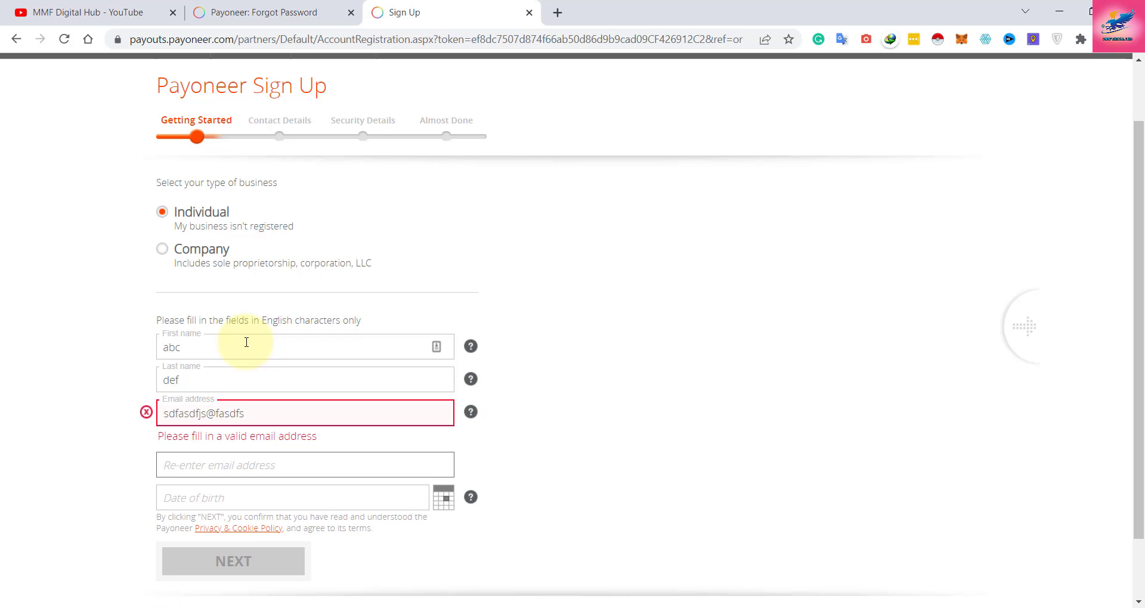
type("sfdafdsaa@")
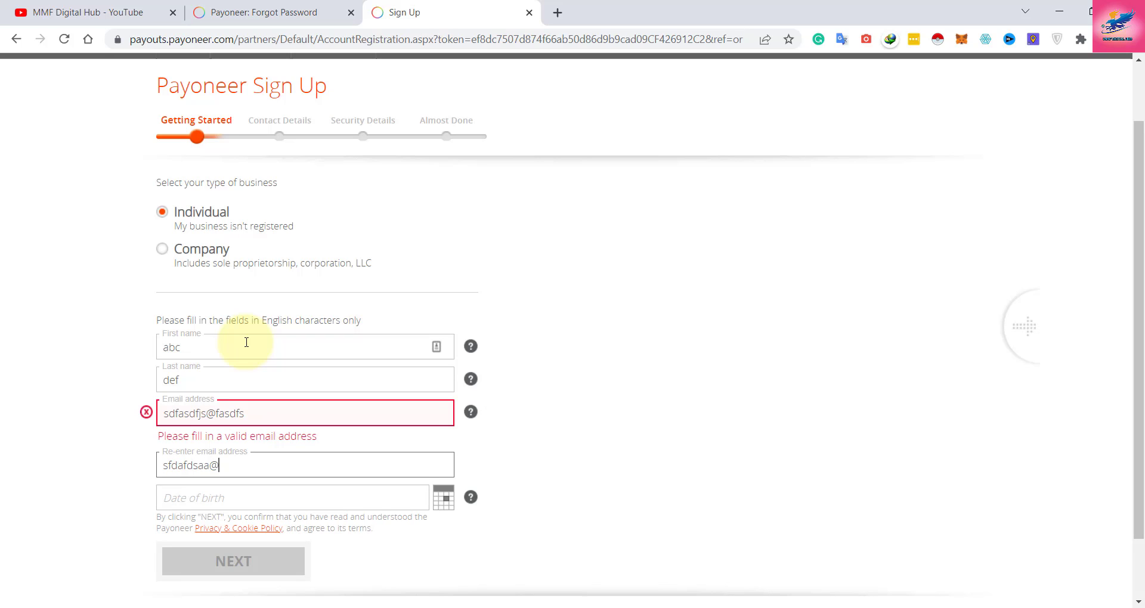
key("Tab")
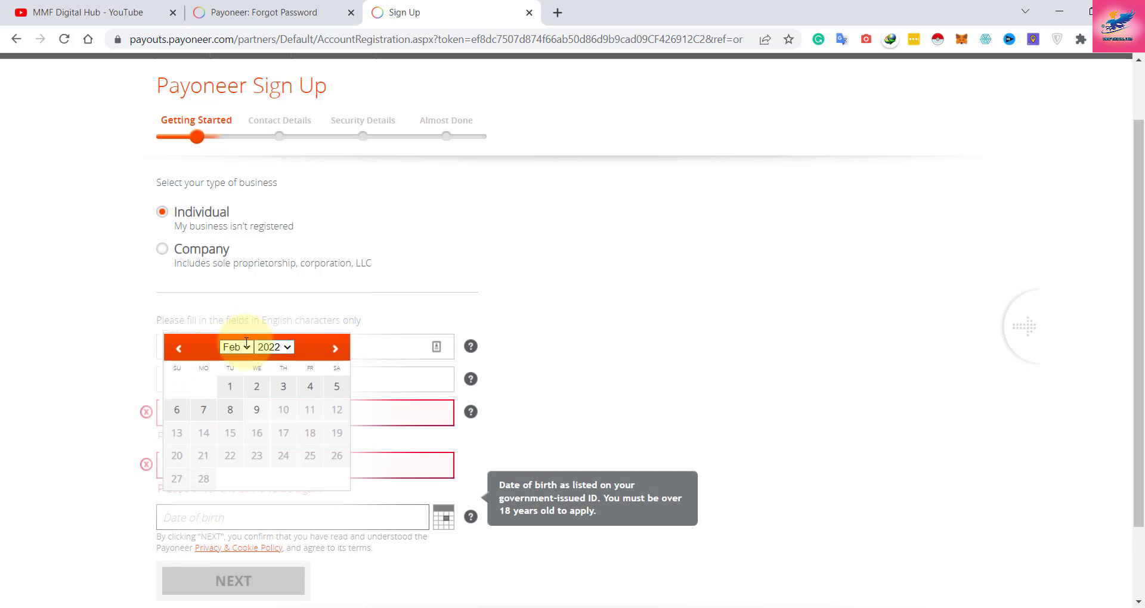
left_click(596, 294)
scroll(334, 346, "down", 2)
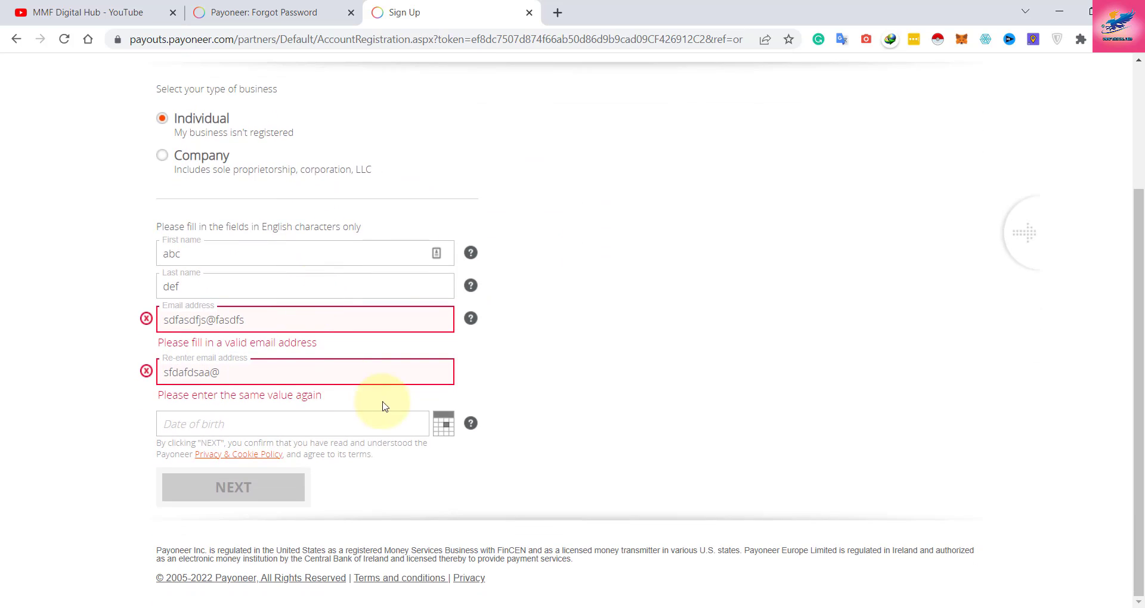
Select the placeholder first name so it can be replaced with the account holder's.
left_click_drag(249, 253, 141, 258)
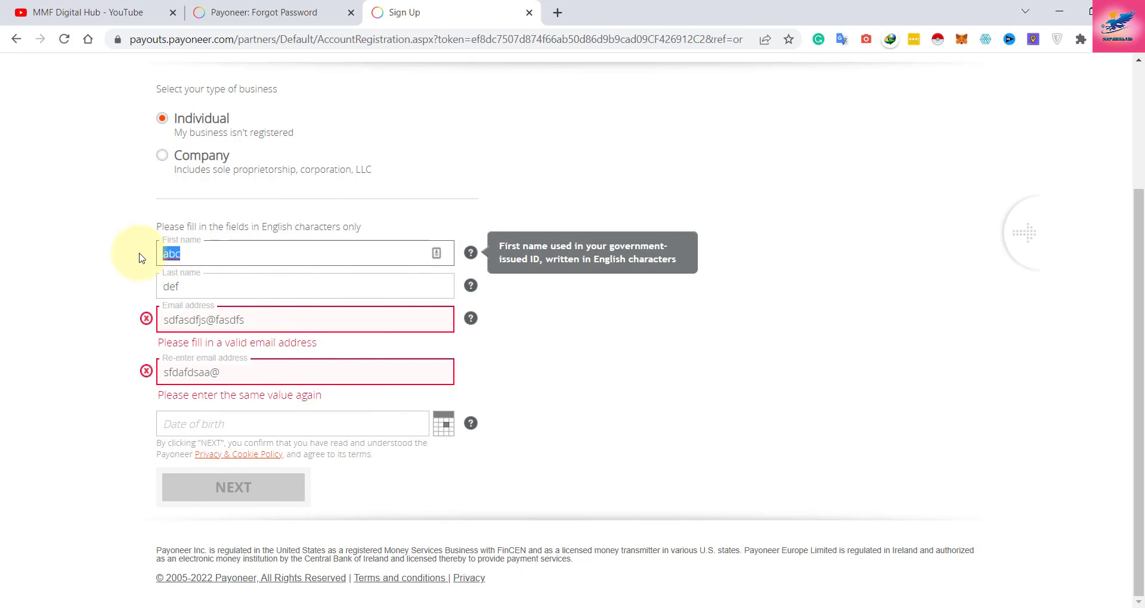
left_click(141, 258)
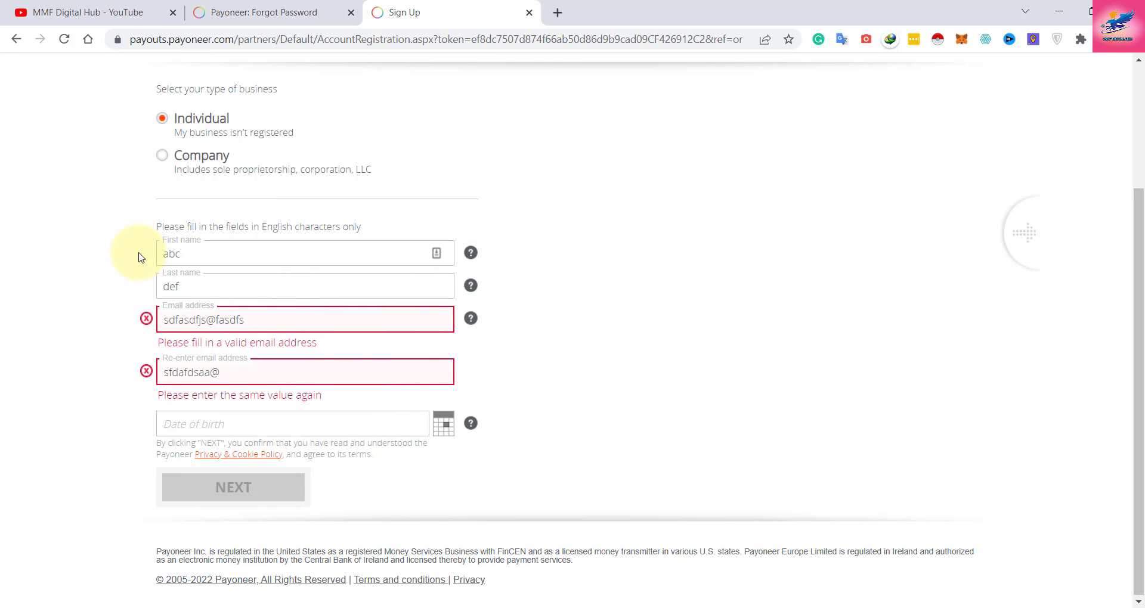
left_click(281, 253)
left_click(123, 256)
left_click_drag(154, 253, 185, 249)
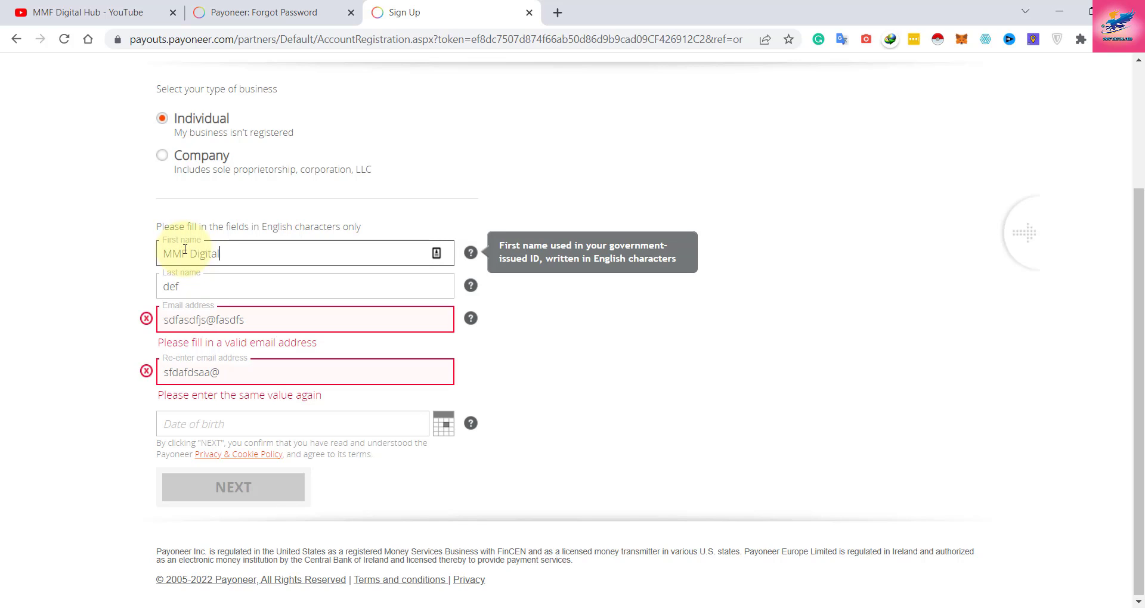
Overwrite the last name and email with the account holder's details and begin the confirmation.
key("Tab")
type("H")
key("Tab")
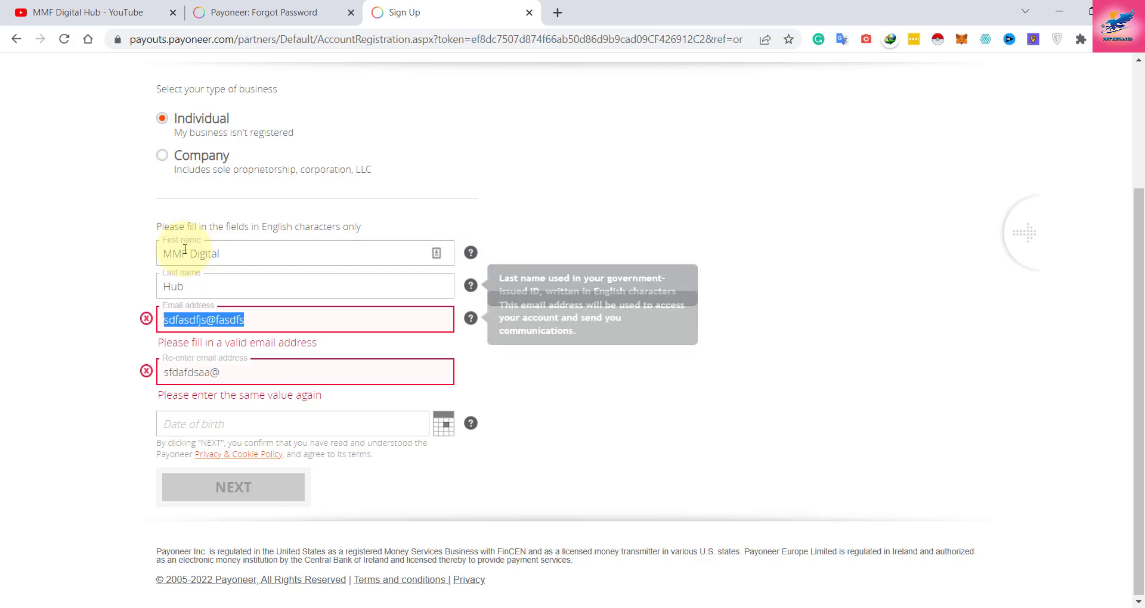
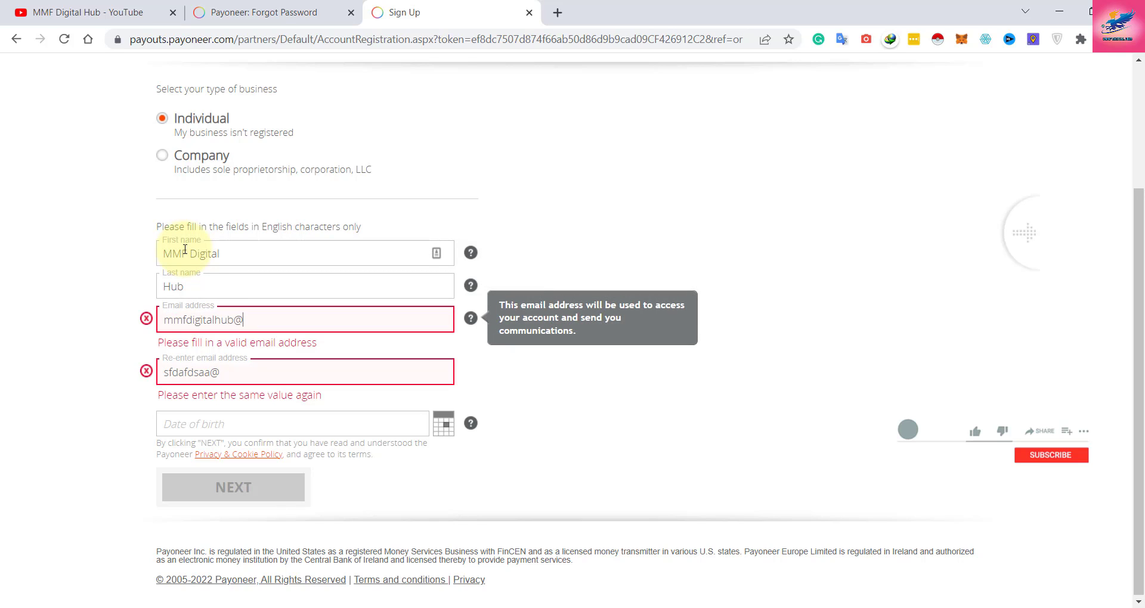
key("Tab")
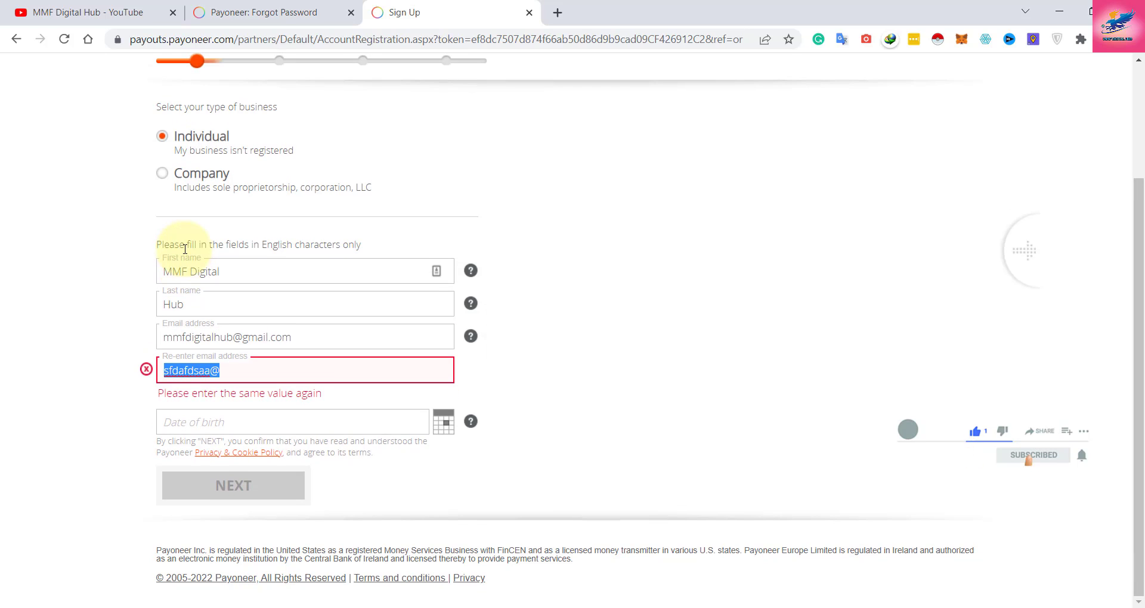
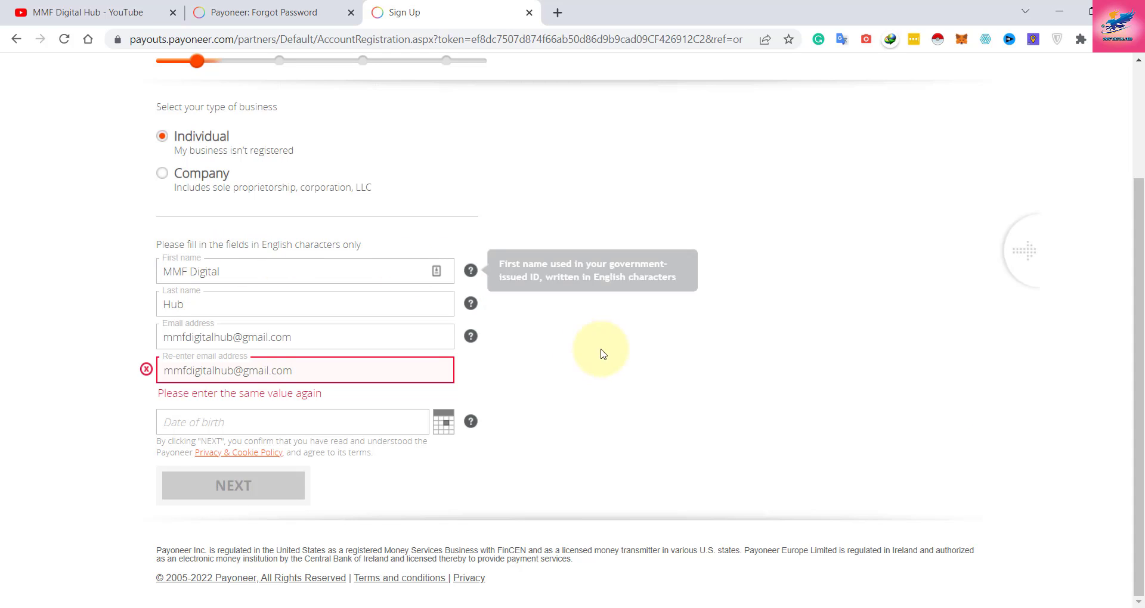
left_click(83, 287)
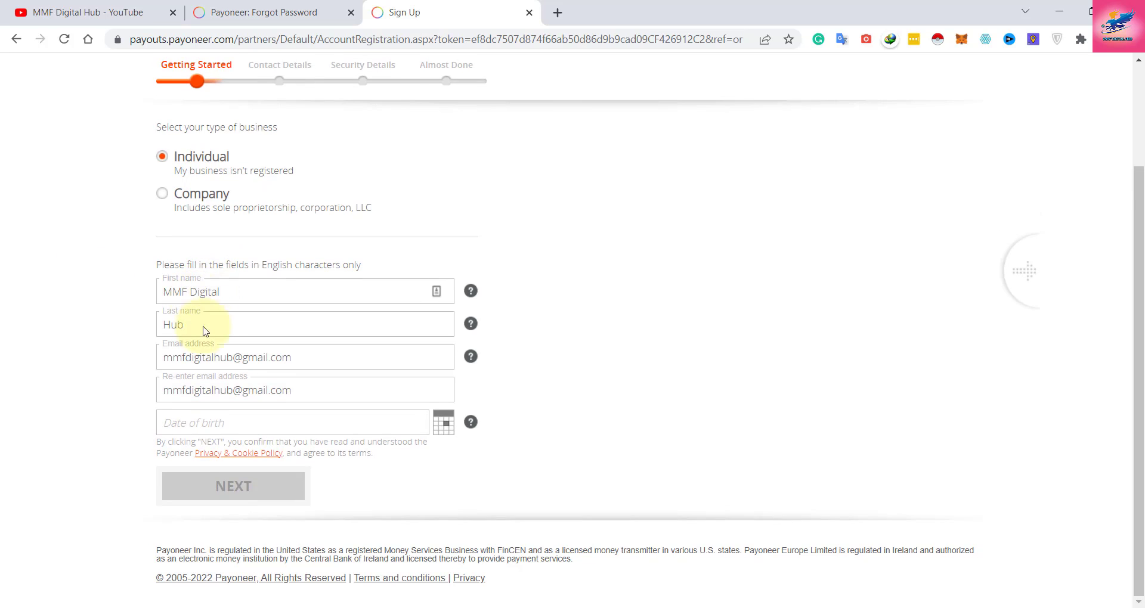
left_click(212, 433)
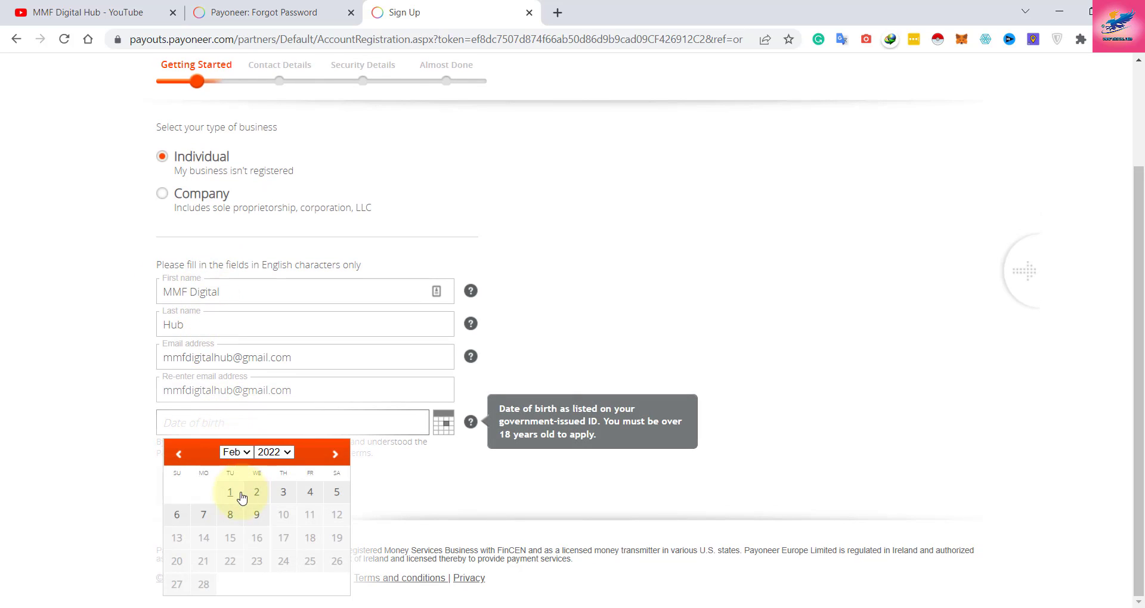
left_click(276, 455)
scroll(280, 306, "up", 7)
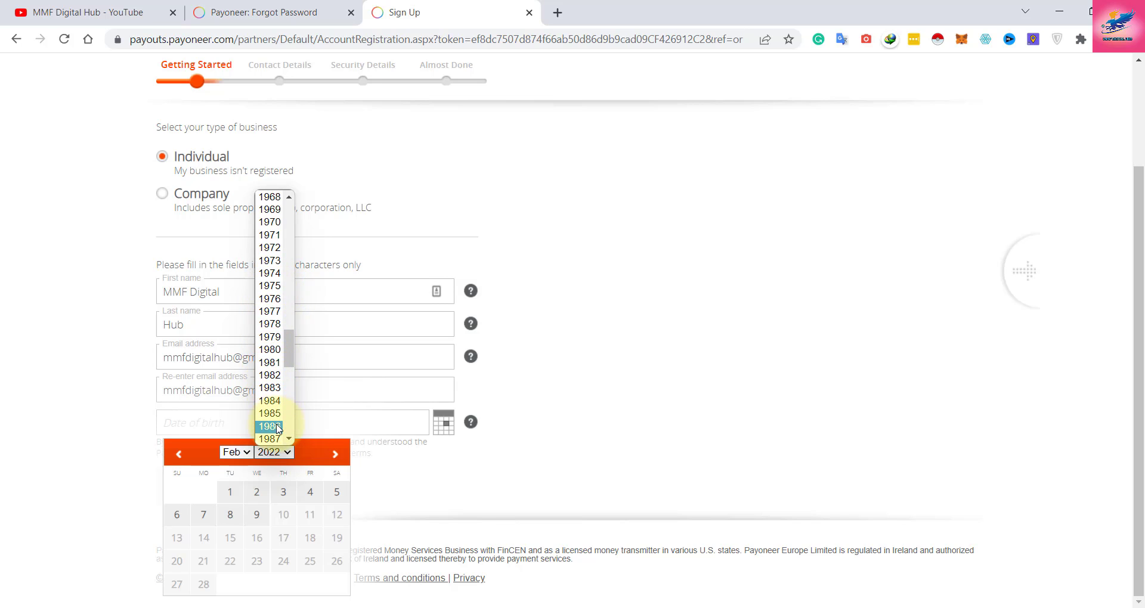
left_click(269, 426)
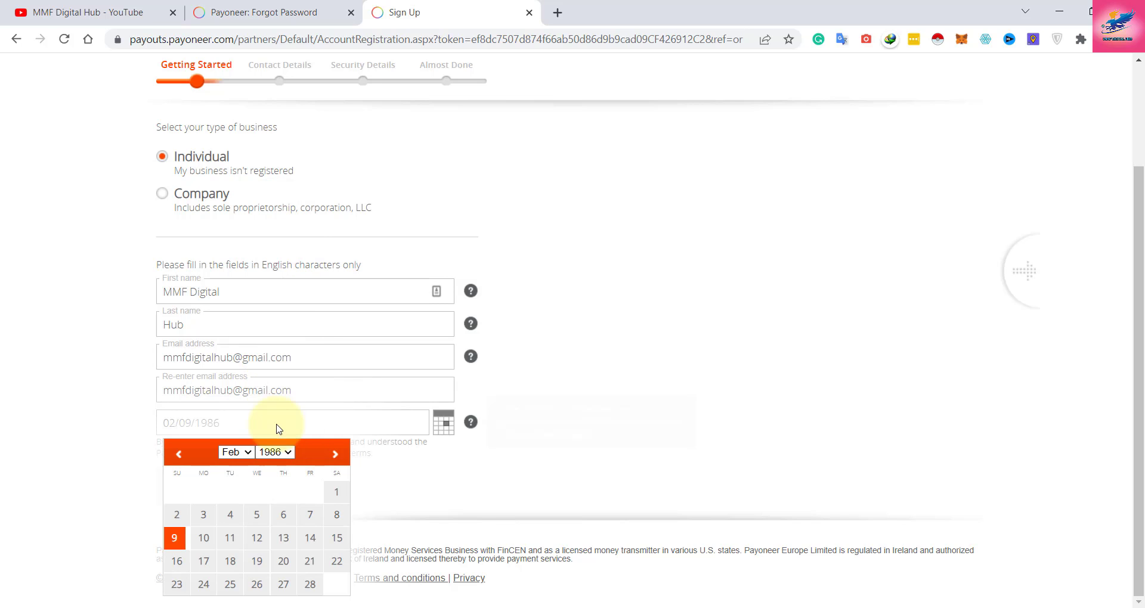
left_click(310, 514)
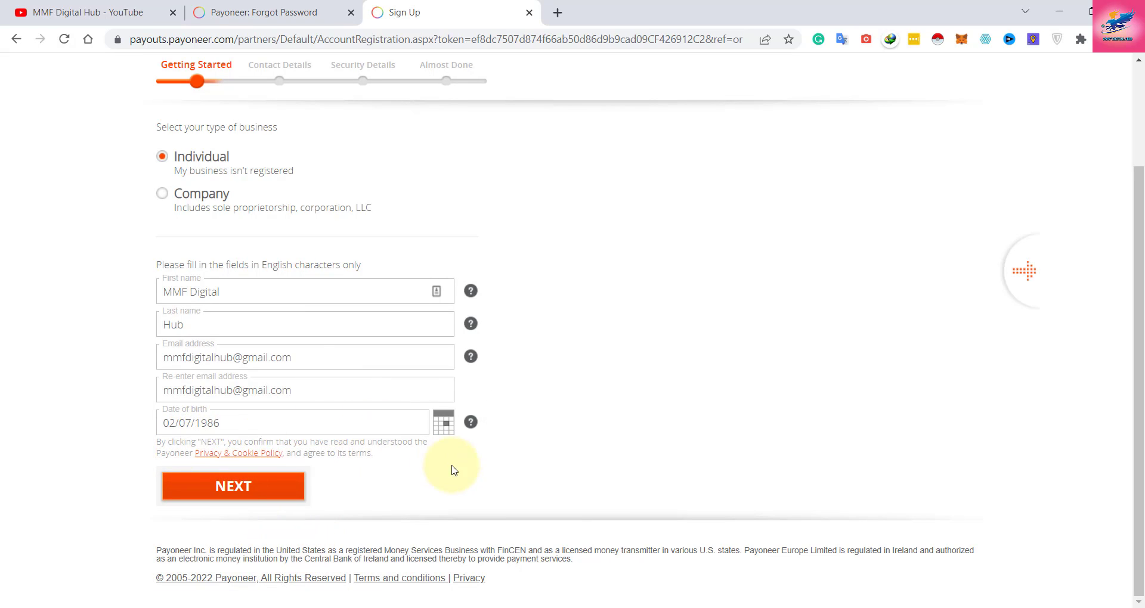
Continue to Contact Details and step through the street address, city and postal code fields.
left_click(229, 489)
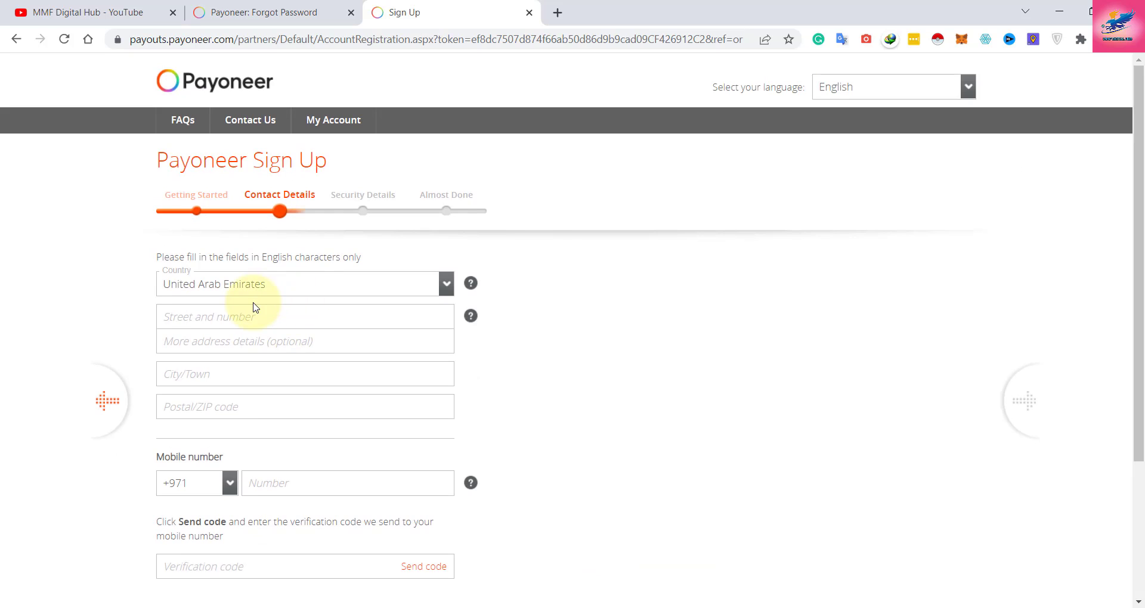
left_click(249, 240)
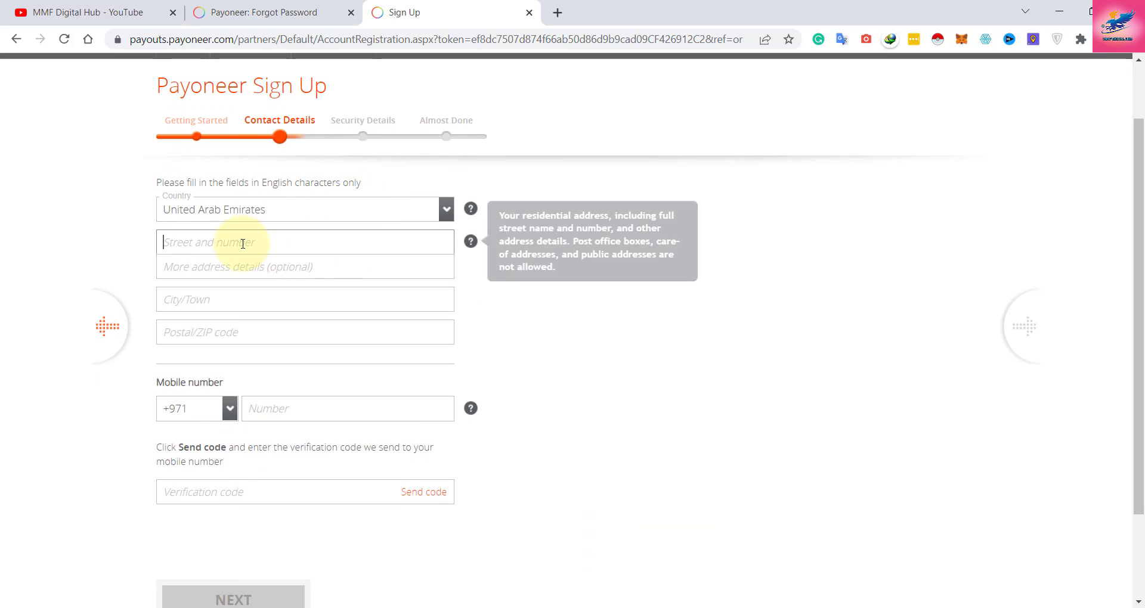
left_click(238, 266)
left_click(233, 324)
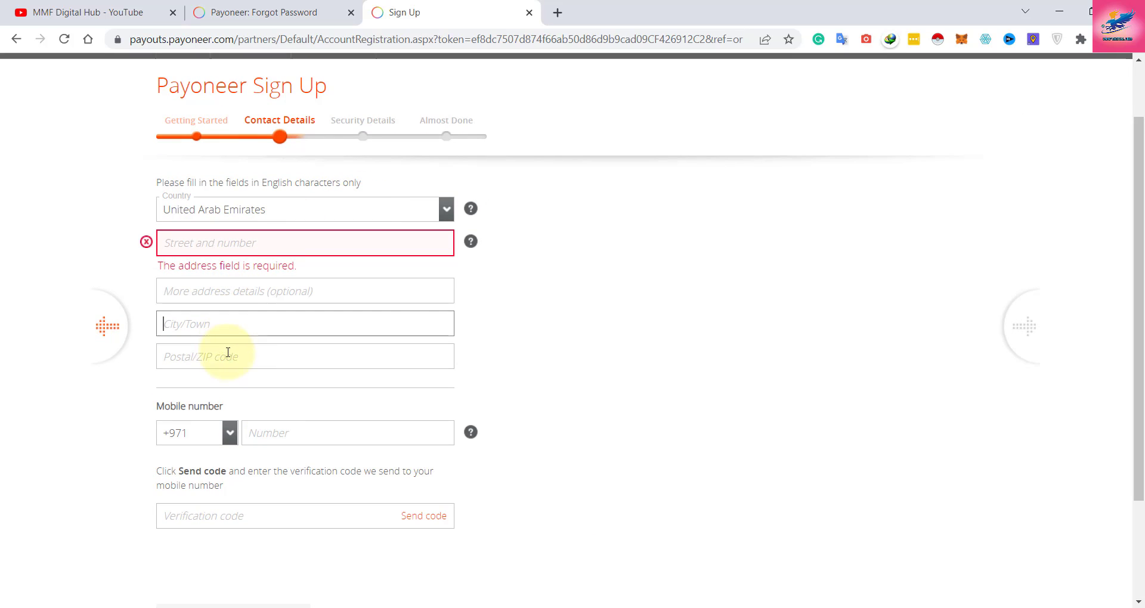
left_click(229, 357)
scroll(239, 382, "down", 3)
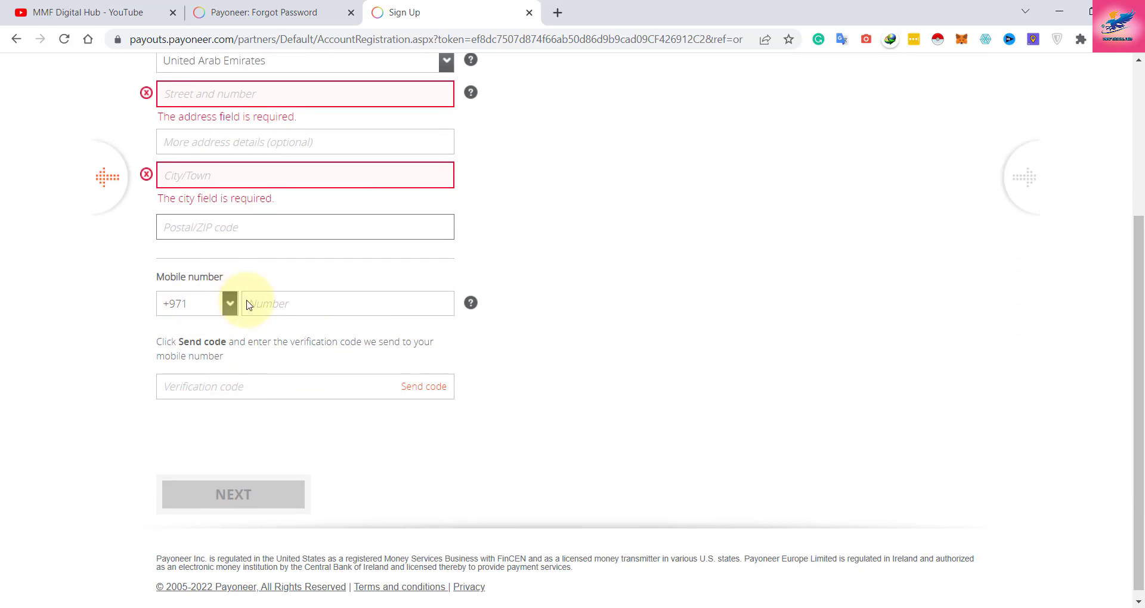
Leave the mobile number and verification code empty so both get flagged as required.
left_click(306, 303)
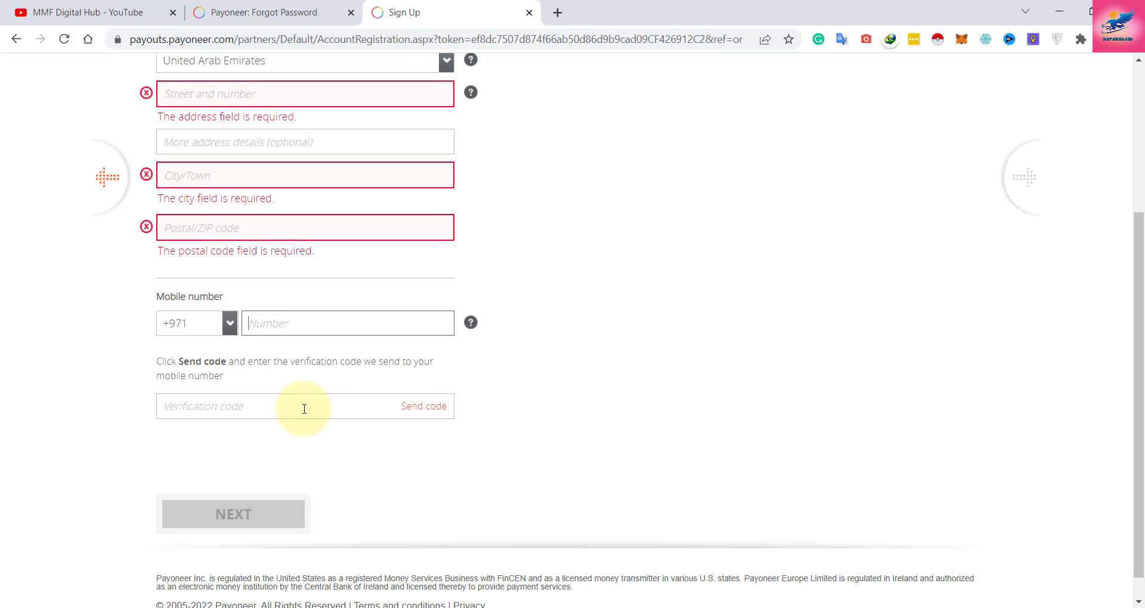
left_click(225, 409)
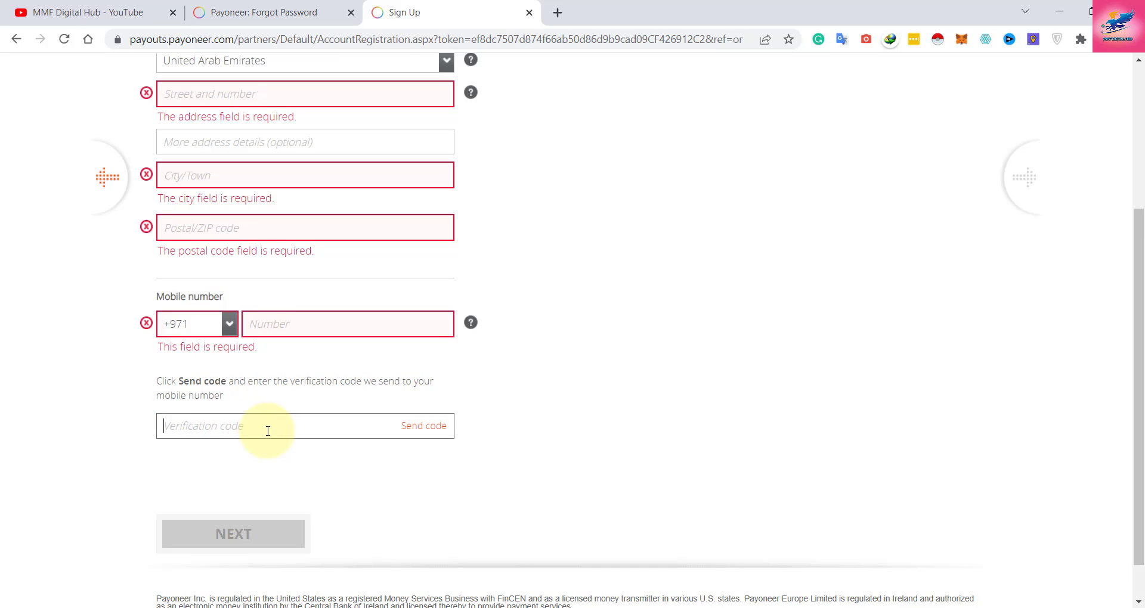
left_click(154, 431)
scroll(238, 425, "down", 1)
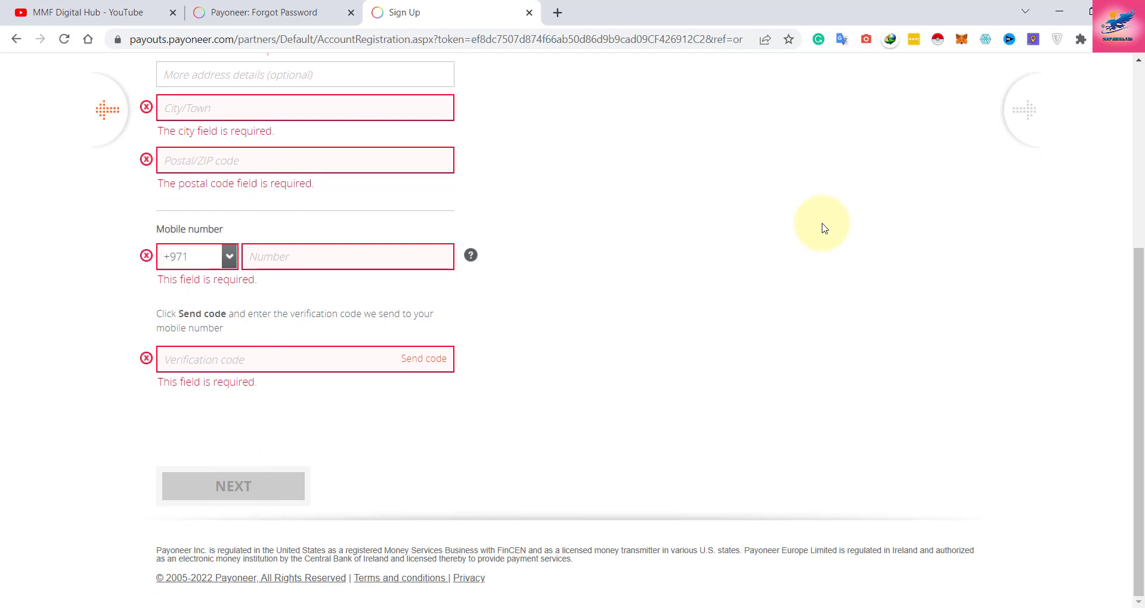
scroll(815, 233, "up", 5)
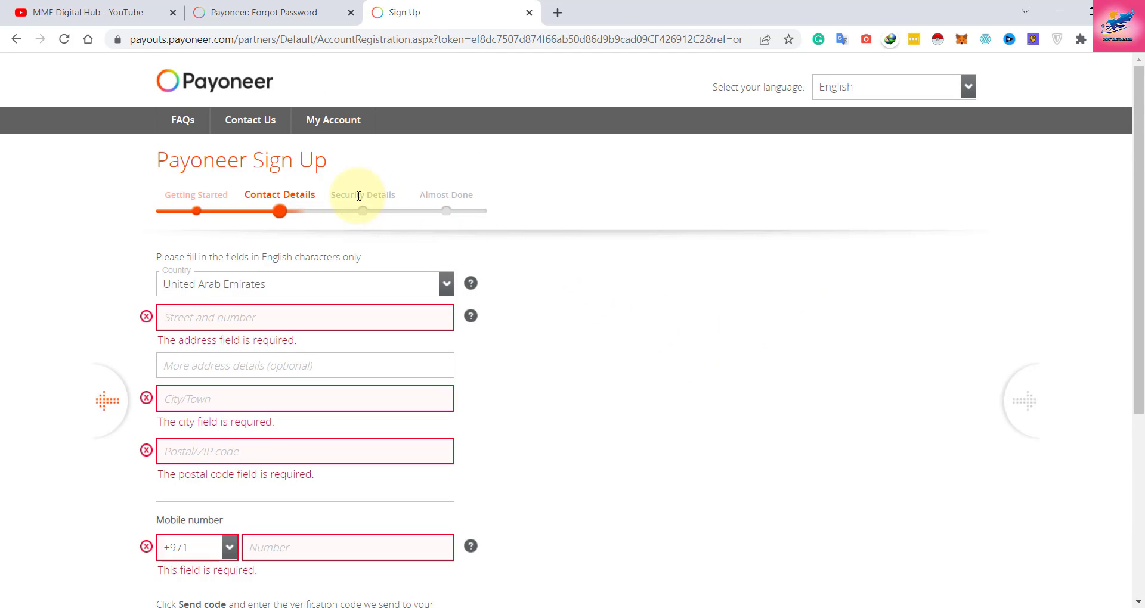
left_click_drag(329, 195, 388, 195)
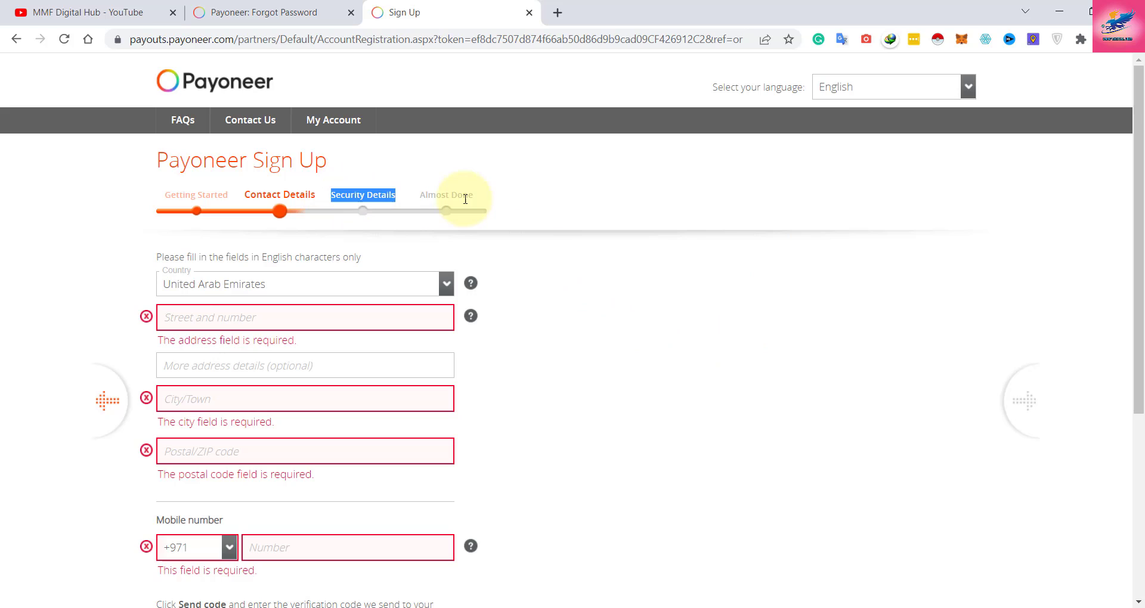
left_click_drag(473, 195, 421, 195)
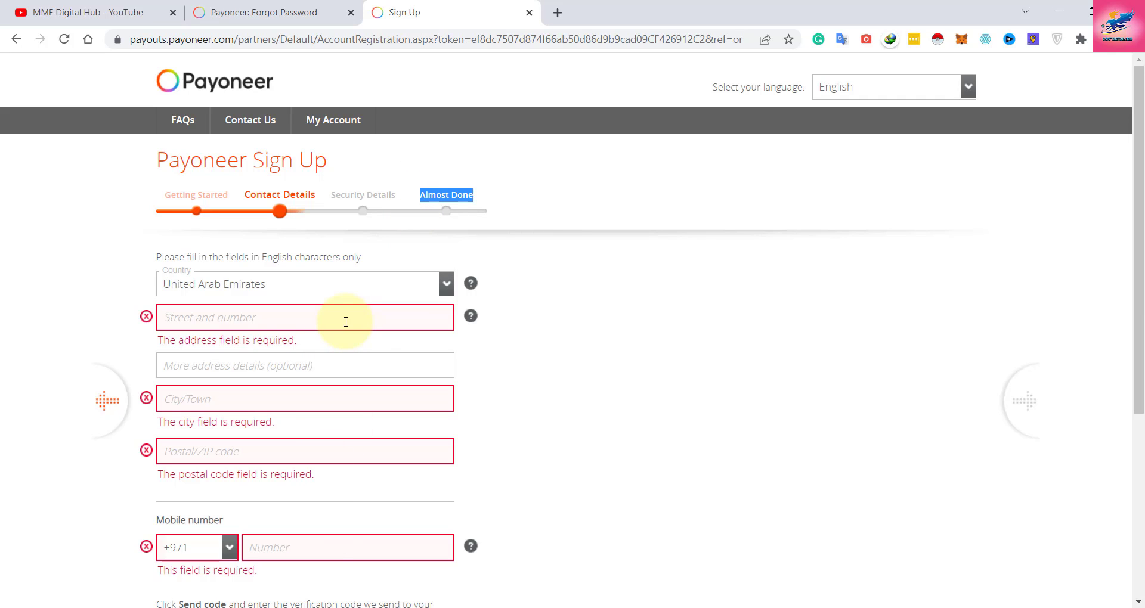
scroll(346, 322, "down", 5)
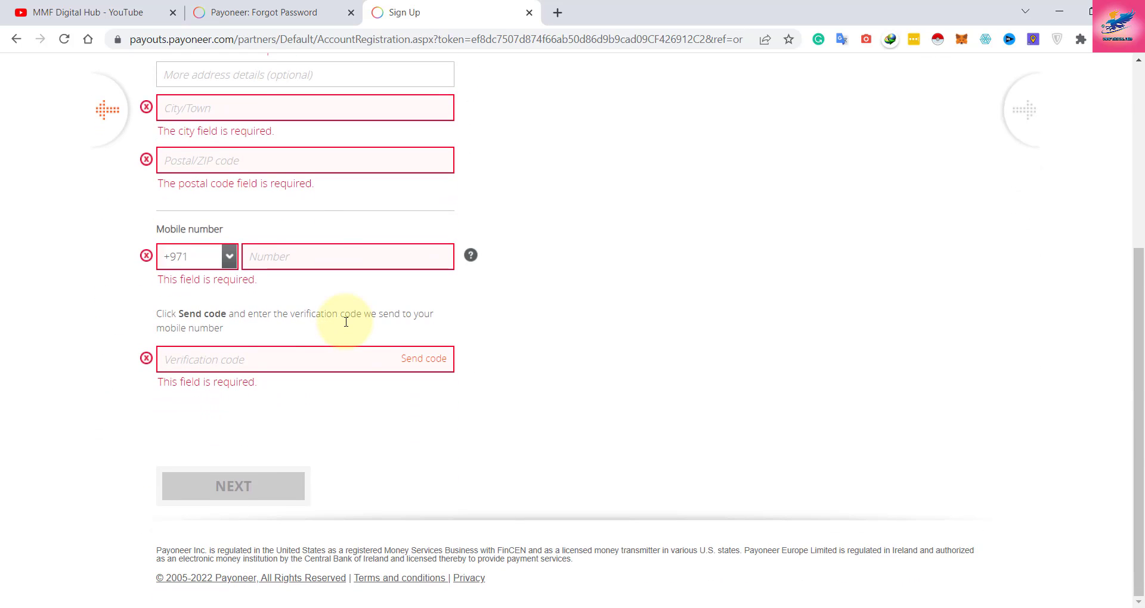
scroll(519, 322, "up", 5)
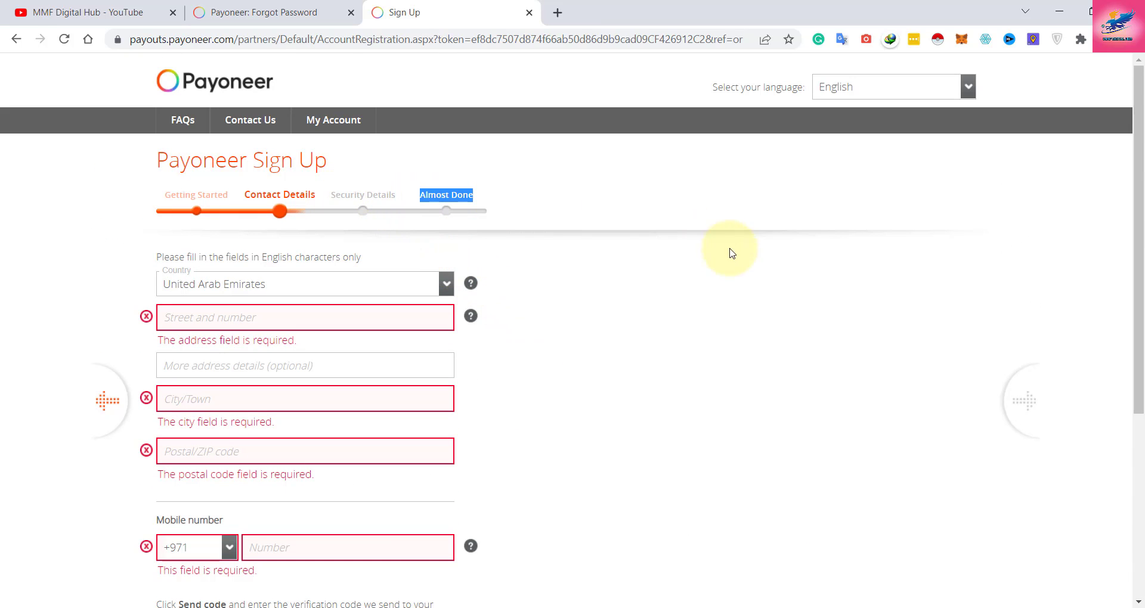
scroll(730, 260, "down", 2)
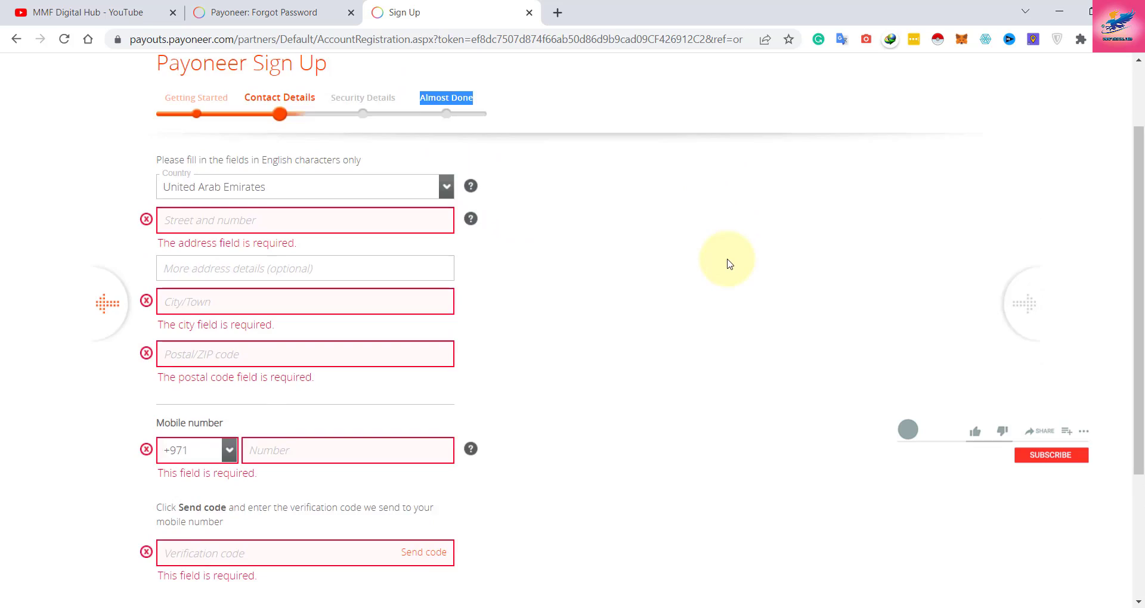
scroll(716, 263, "up", 2)
Open a new Payoneer tab and load payoneer.com to reach the sign-in page.
left_click(166, 77)
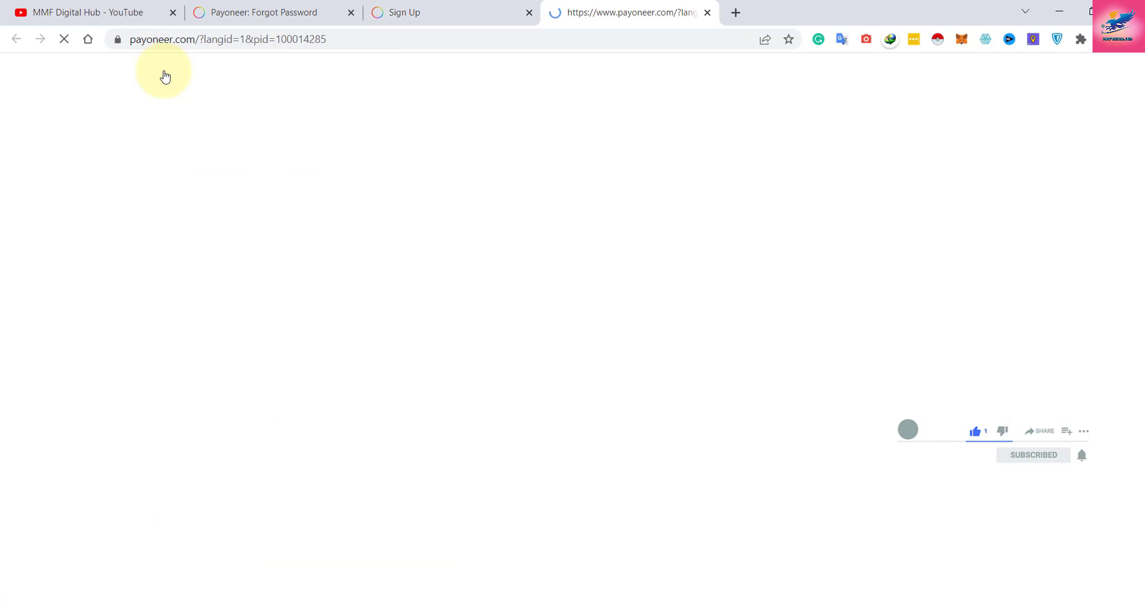
left_click(473, 8)
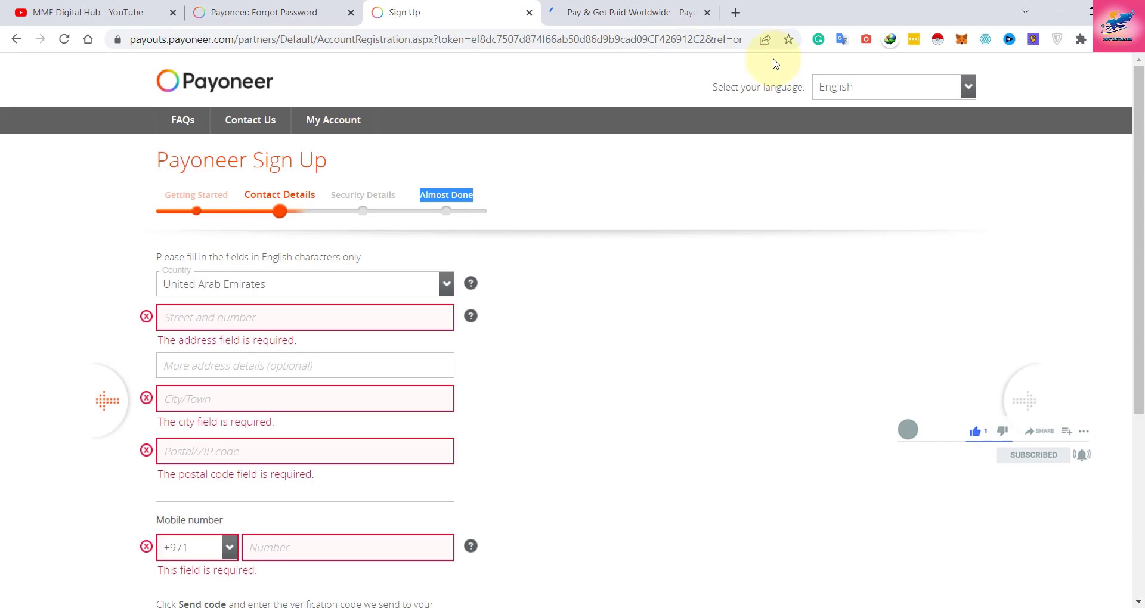
left_click(263, 12)
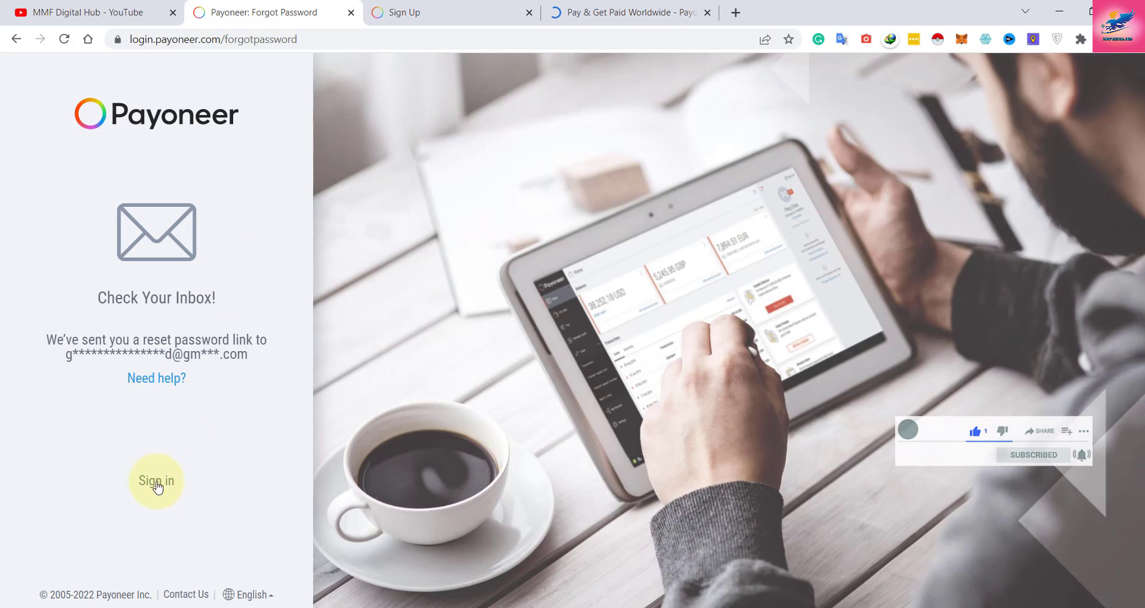
left_click(429, 19)
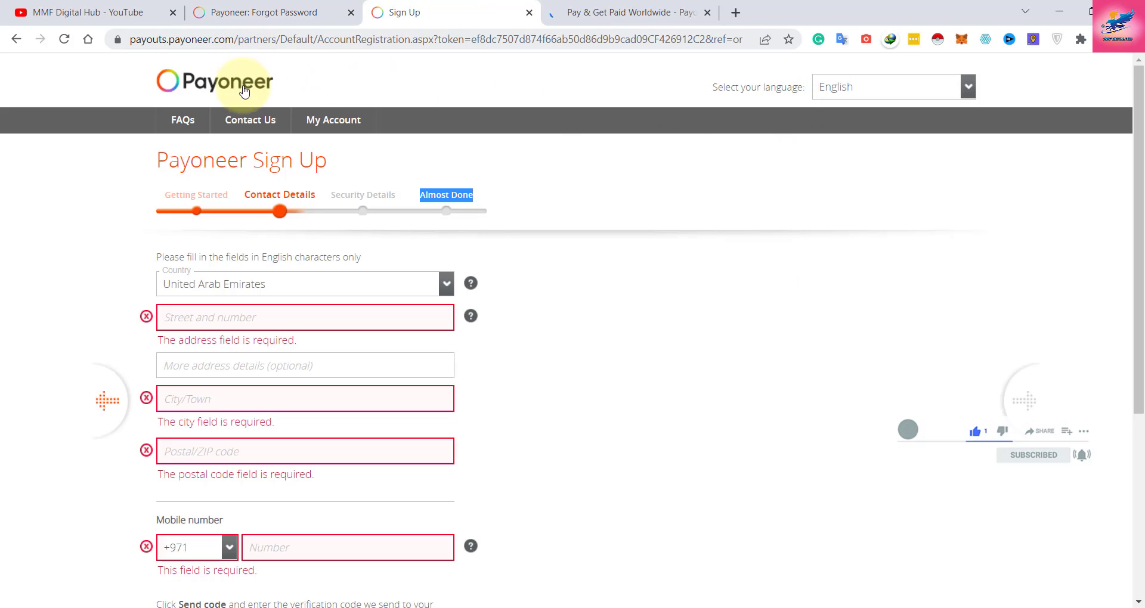
left_click(277, 40)
type("payoneer.com")
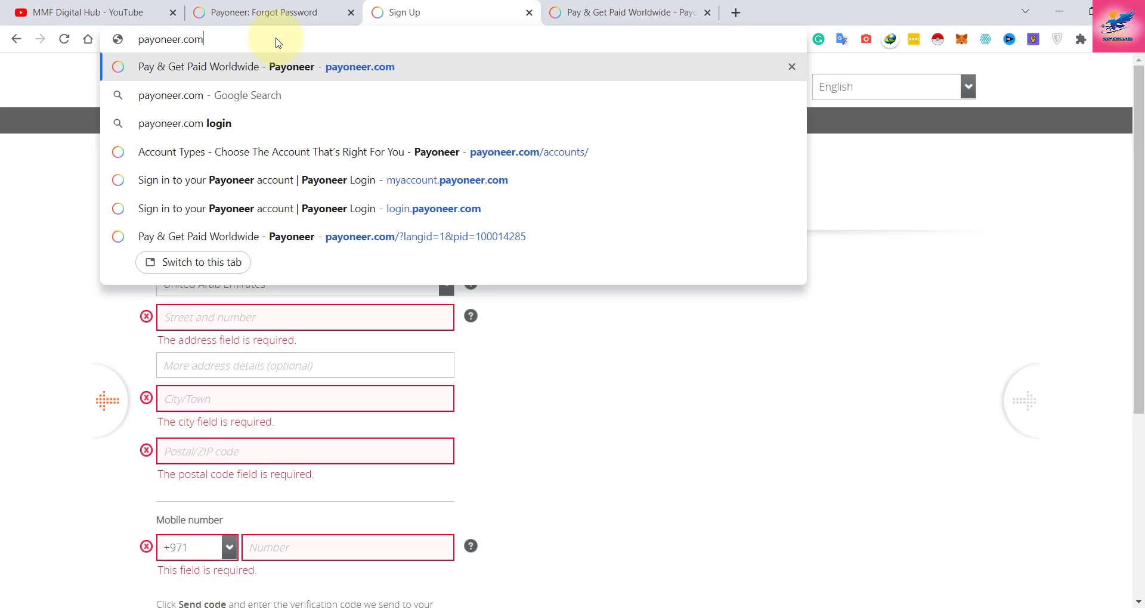
key("Return")
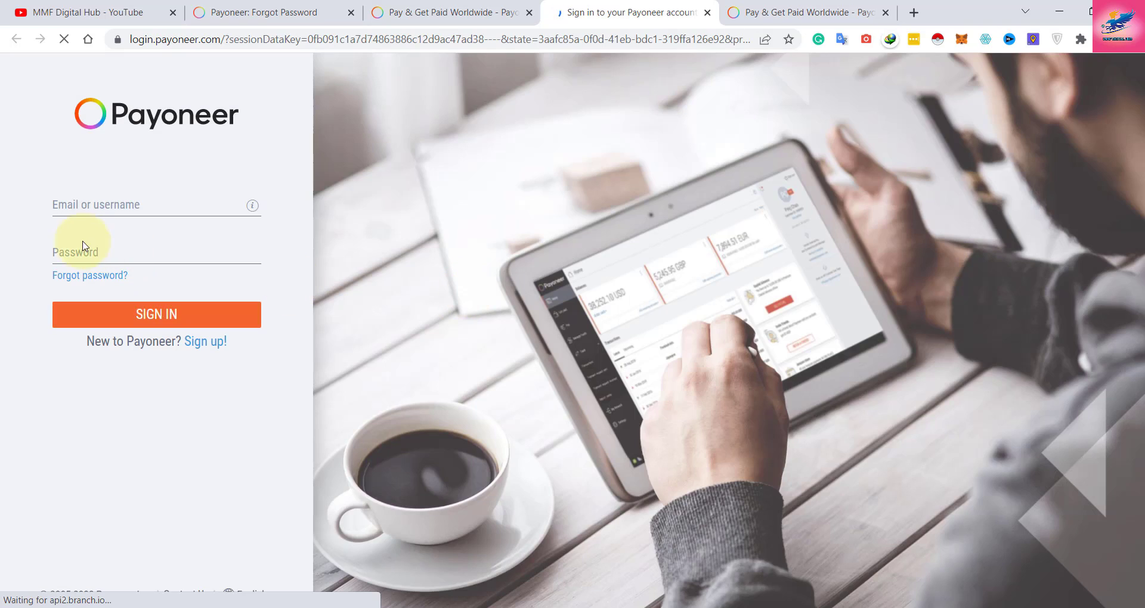
Leave email and password empty and tick 'I'm not a robot' to get the image challenge.
left_click(76, 203)
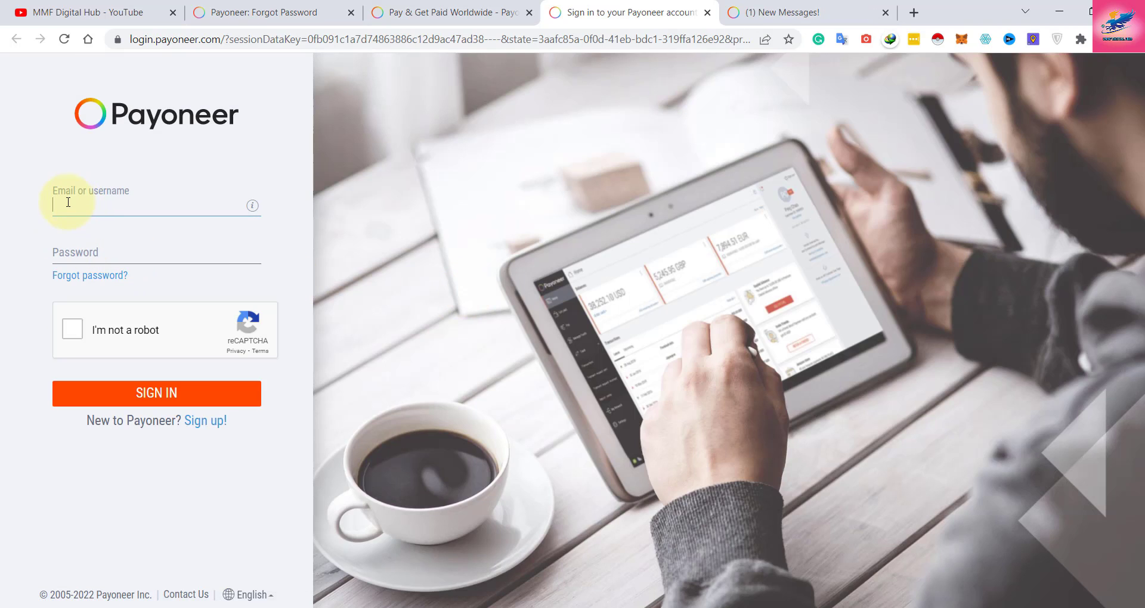
left_click(81, 248)
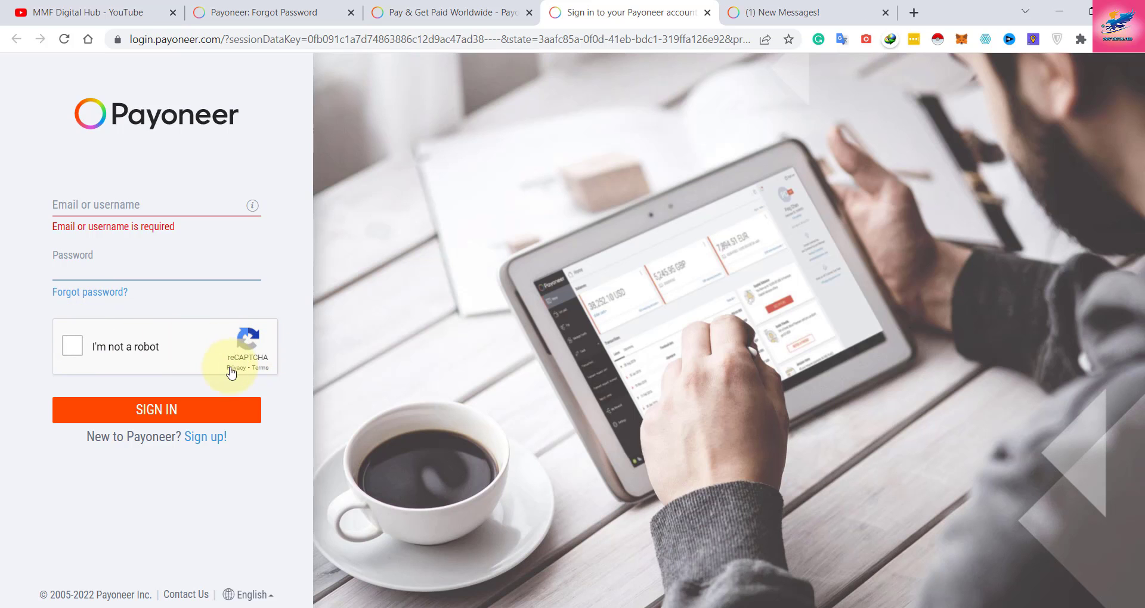
left_click(73, 344)
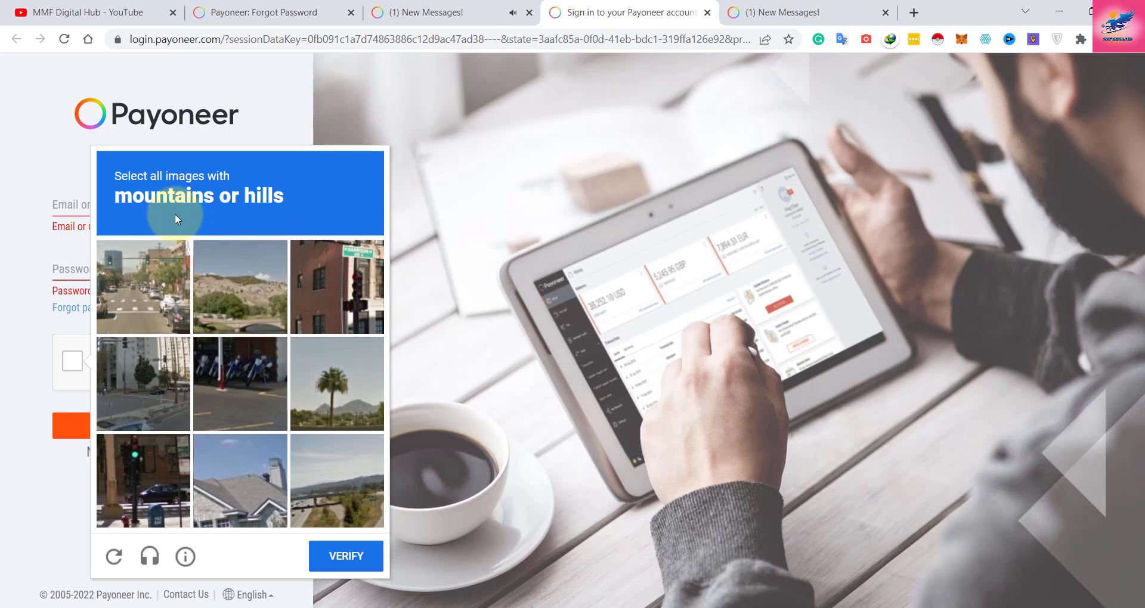
Select the hill images, including the palm tree one, in the reCAPTCHA grid and verify.
left_click(244, 298)
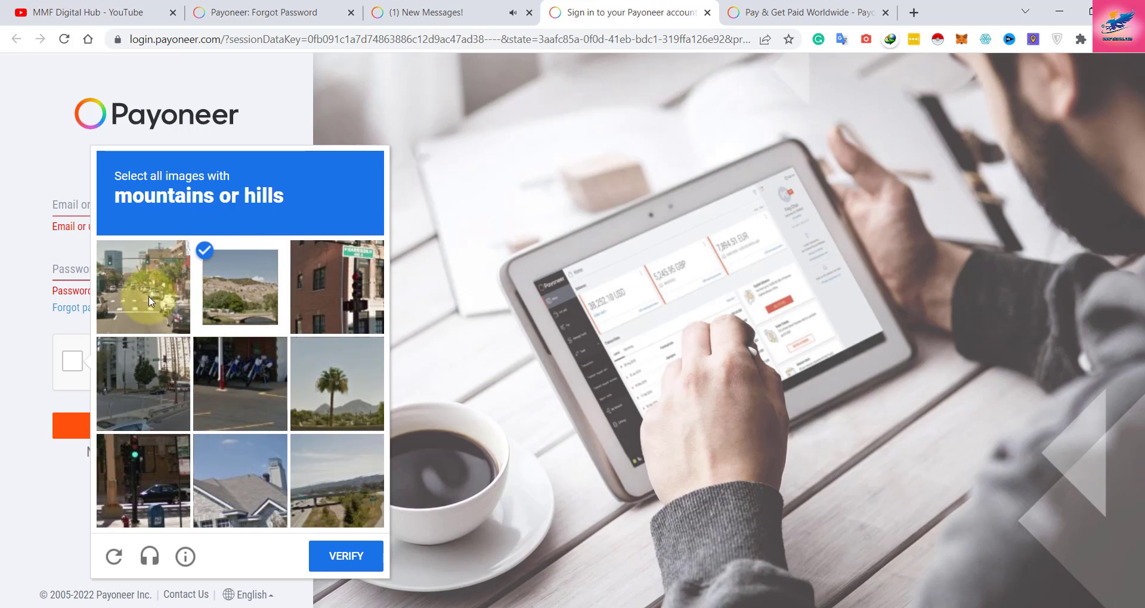
left_click(306, 425)
left_click(329, 492)
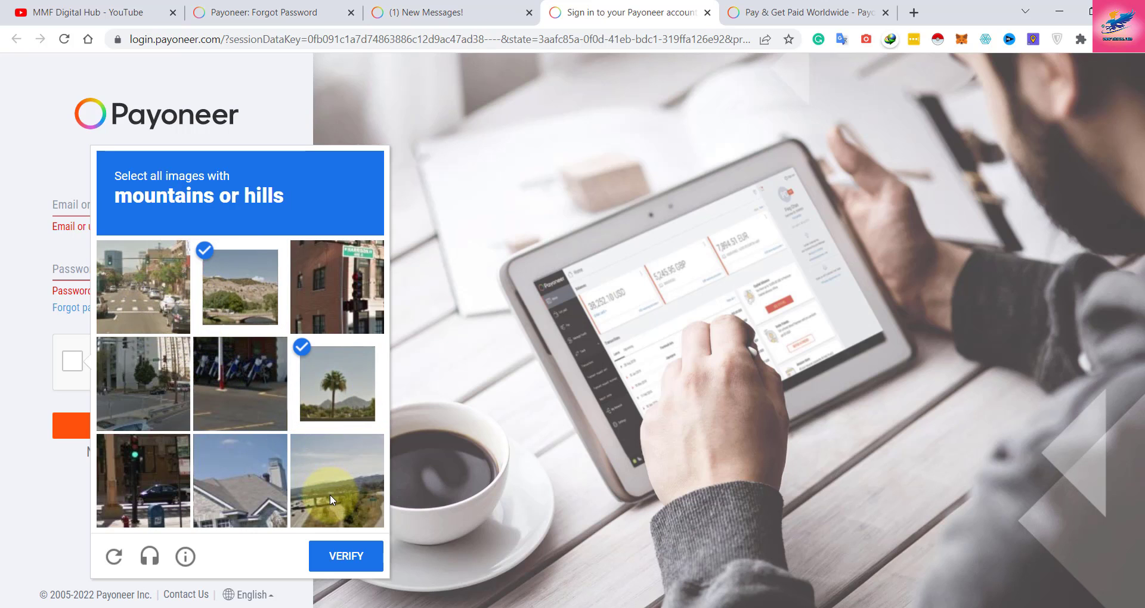
left_click(130, 292)
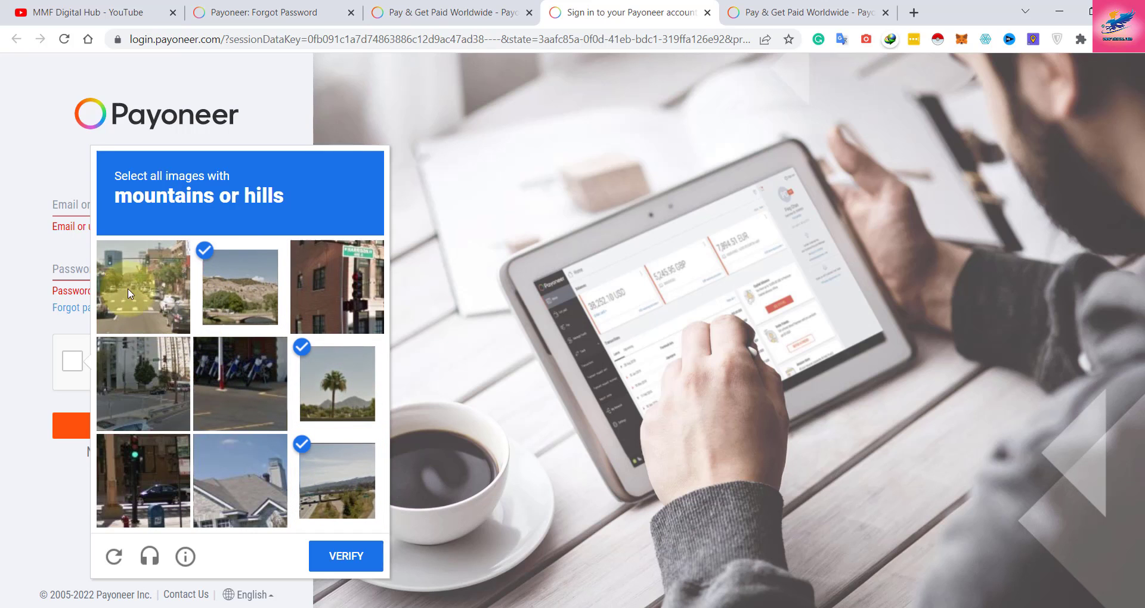
left_click(348, 557)
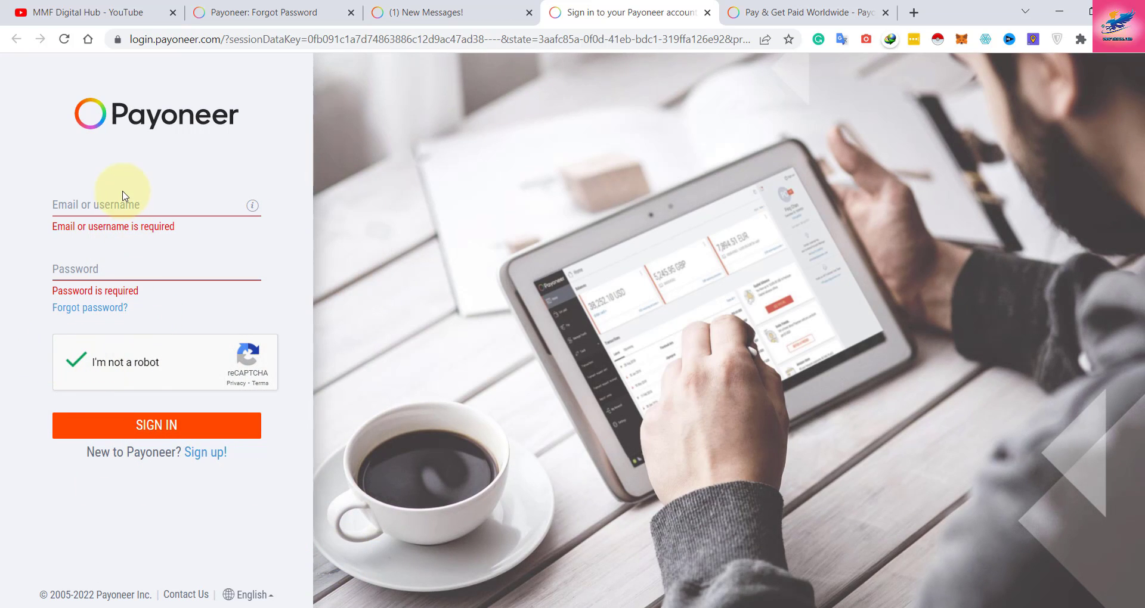
left_click(99, 265)
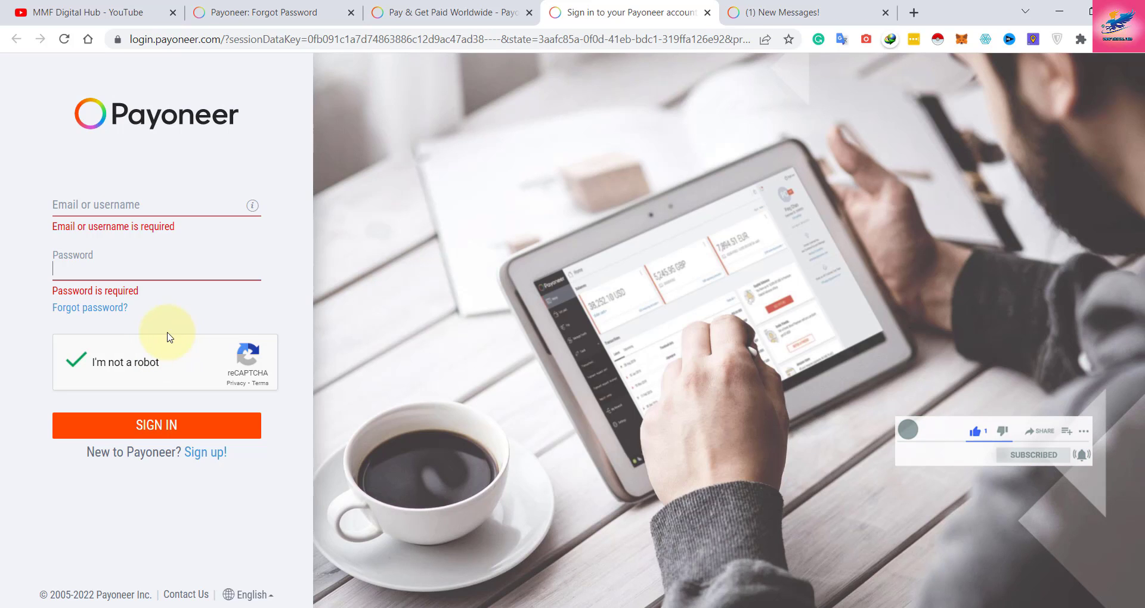
mouse_move(731, 607)
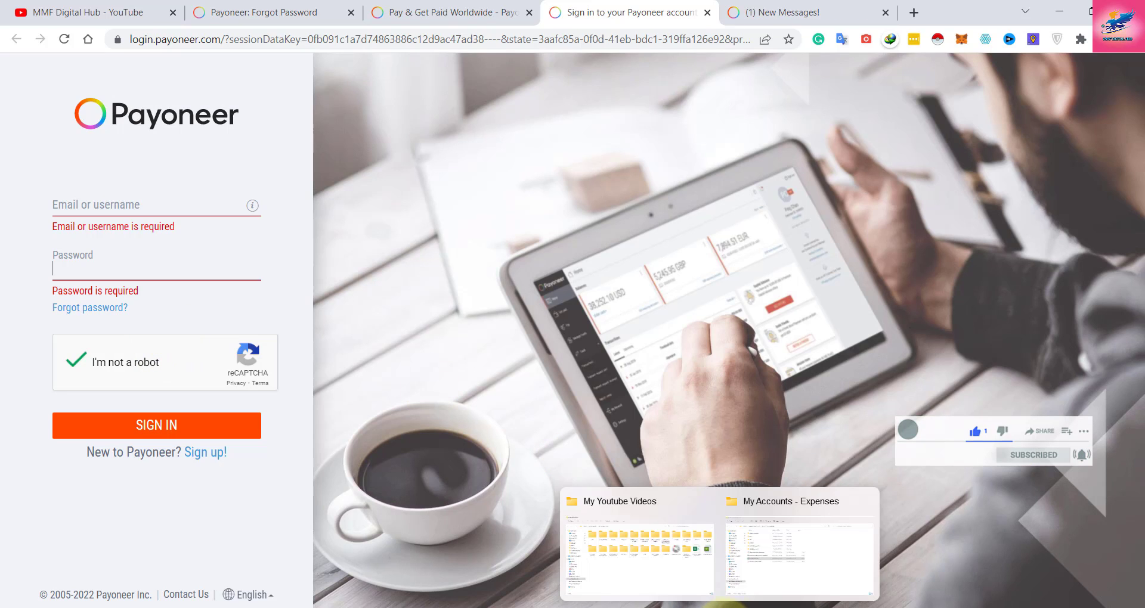